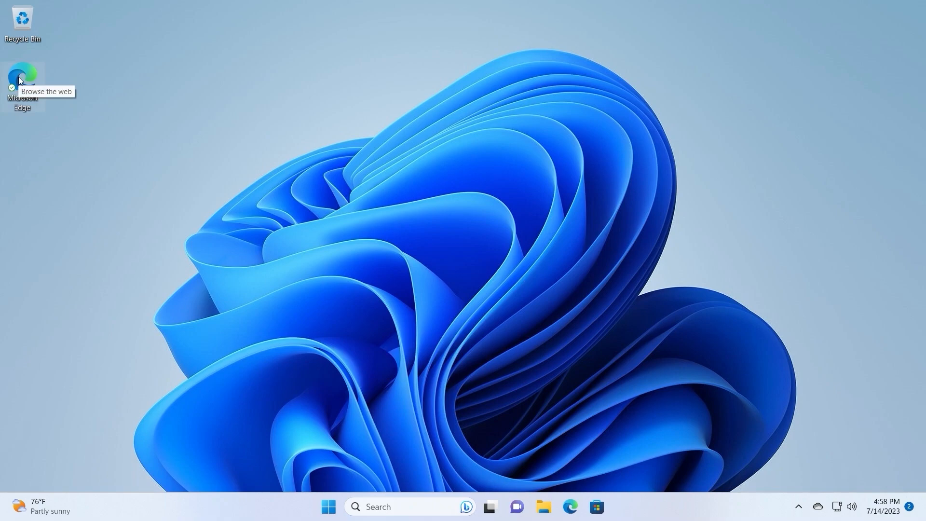
- Open Microsoft Edge, search the web for "obs studio" and open the official obsproject.com site
{"action": "double_click", "coordinate": [19, 77]}
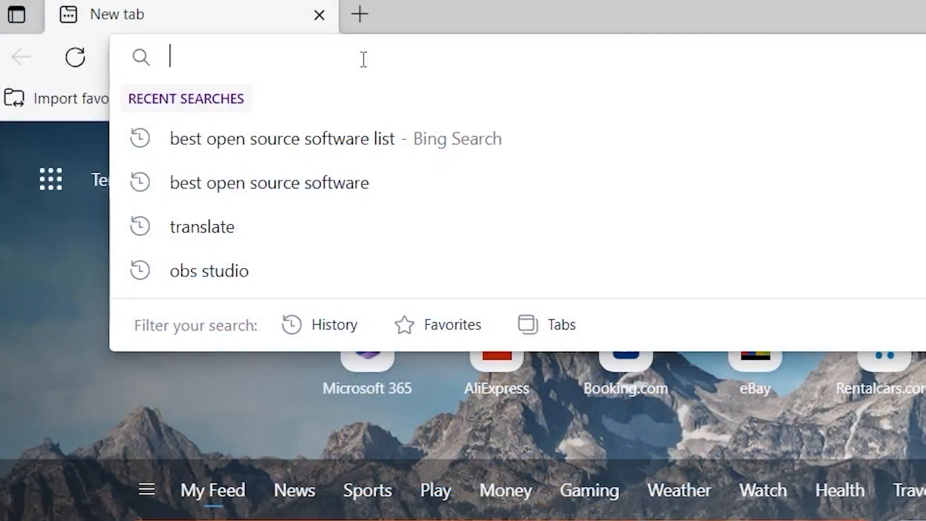
{"action": "type", "text": "obs"}
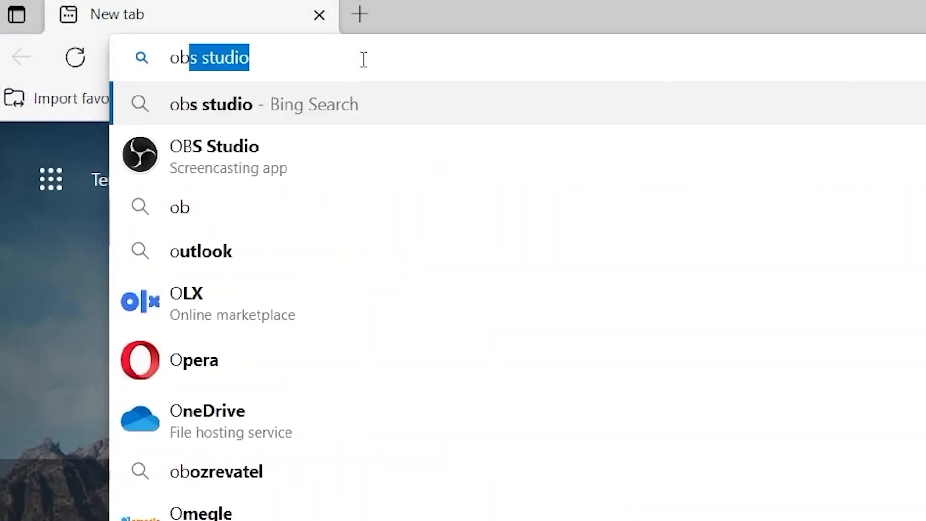
{"action": "type", "text": " st"}
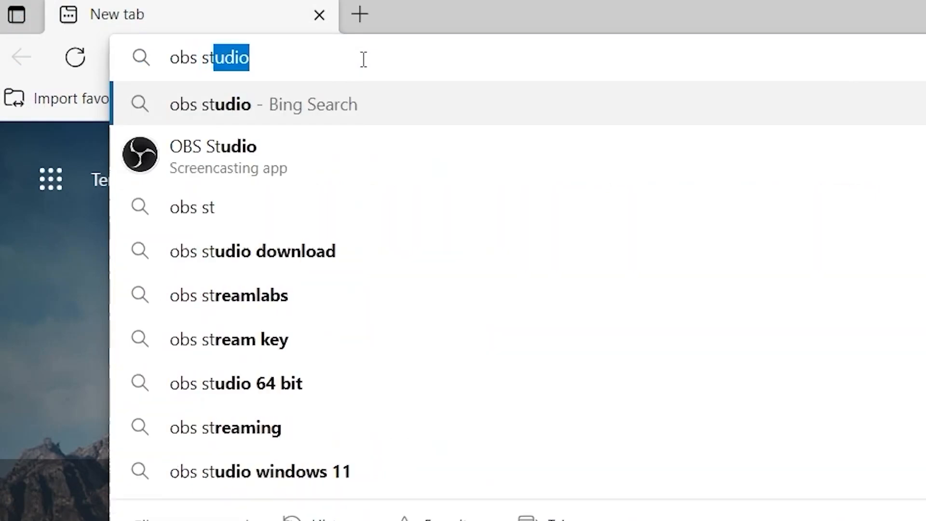
{"action": "type", "text": "udio"}
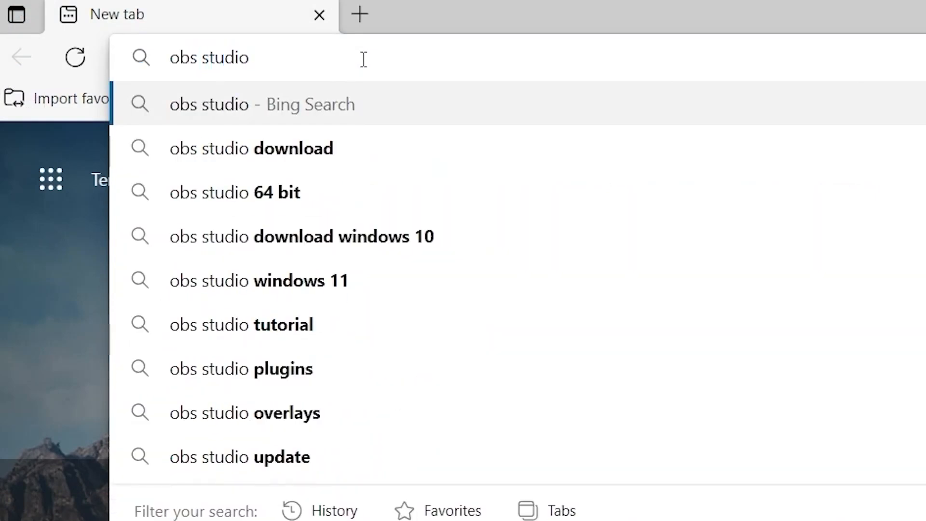
{"action": "key", "text": "Return"}
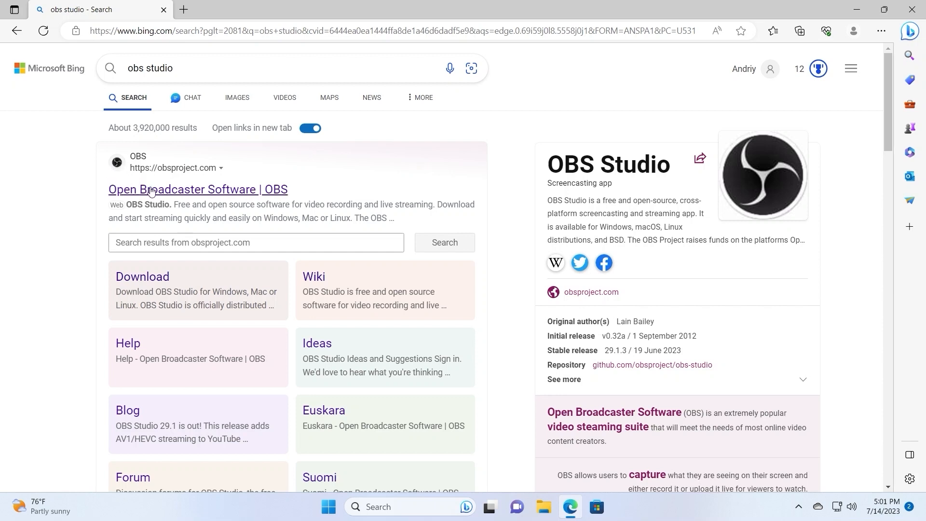
{"action": "left_click", "coordinate": [196, 193]}
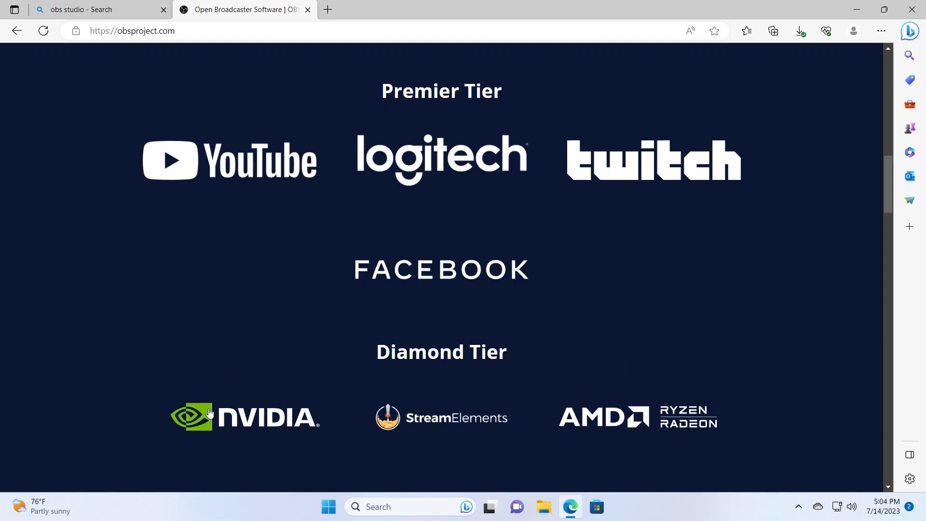
- Download the Windows version of OBS Studio 29.1.3 from the site's home page
{"action": "scroll", "coordinate": [344, 364], "scroll_direction": "up", "scroll_amount": 4}
{"action": "scroll", "coordinate": [345, 364], "scroll_direction": "up", "scroll_amount": 10}
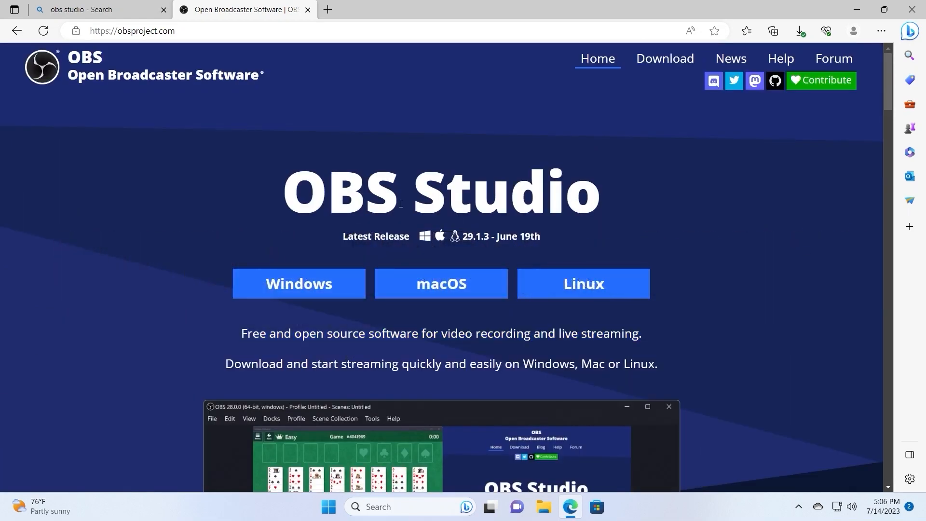
{"action": "left_click", "coordinate": [296, 284]}
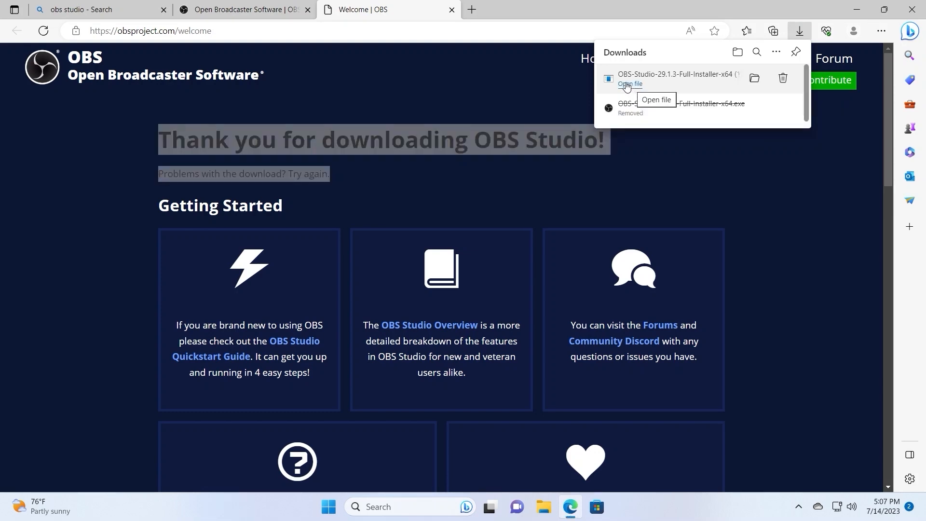
- Run the downloaded OBS Studio installer and install the program into C:\Program Files\obs-studio
{"action": "left_click", "coordinate": [626, 85]}
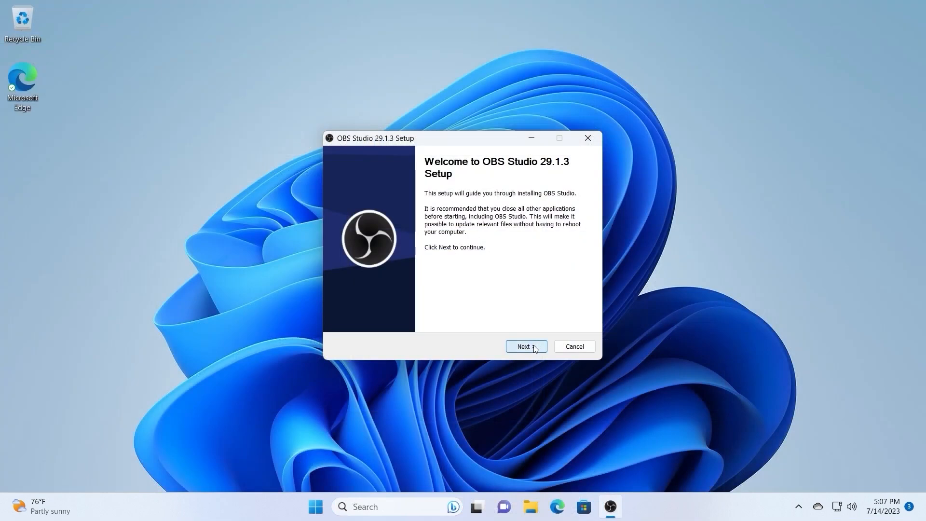
{"action": "left_click", "coordinate": [536, 348]}
{"action": "left_click", "coordinate": [528, 348]}
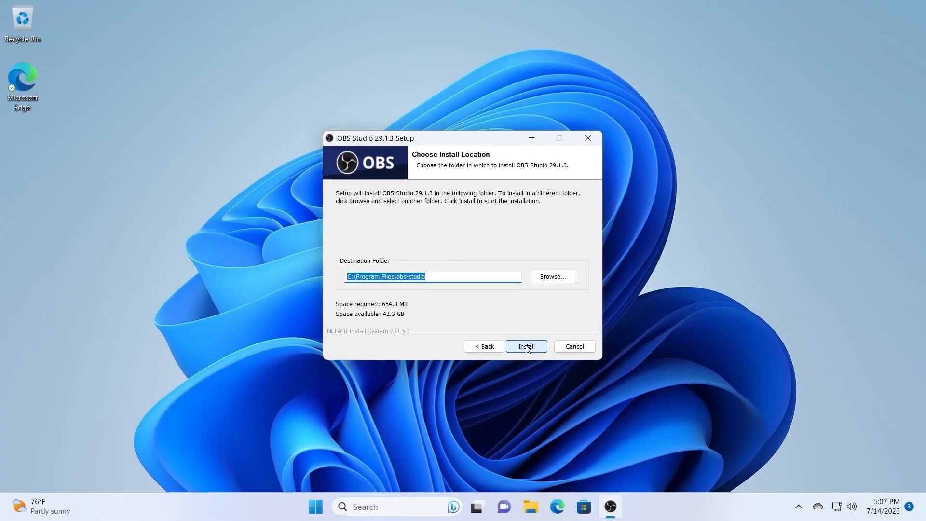
{"action": "left_click_drag", "start_coordinate": [444, 274], "coordinate": [324, 266]}
{"action": "left_click", "coordinate": [527, 347]}
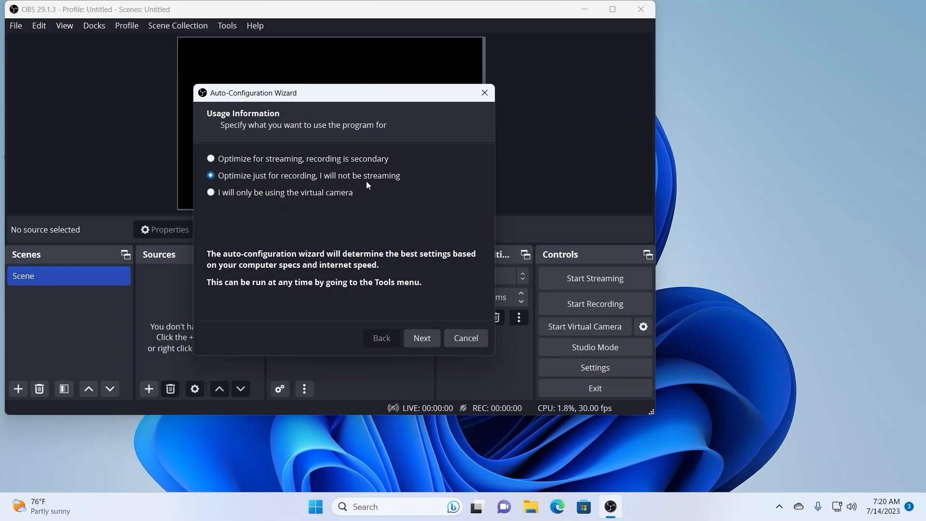
- In the Auto-Configuration Wizard, optimize just for recording and set the base canvas resolution to Use Current (1920x1080)
{"action": "left_click", "coordinate": [429, 337]}
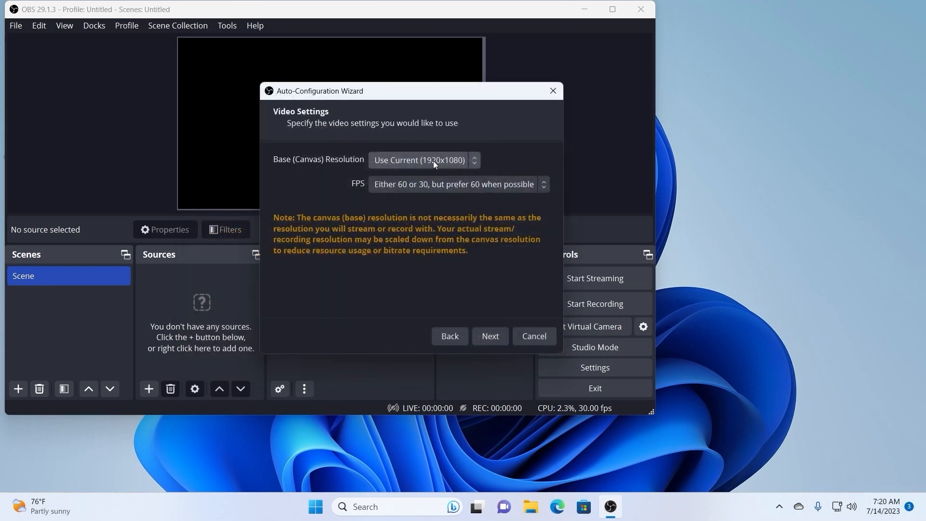
{"action": "left_click", "coordinate": [433, 160]}
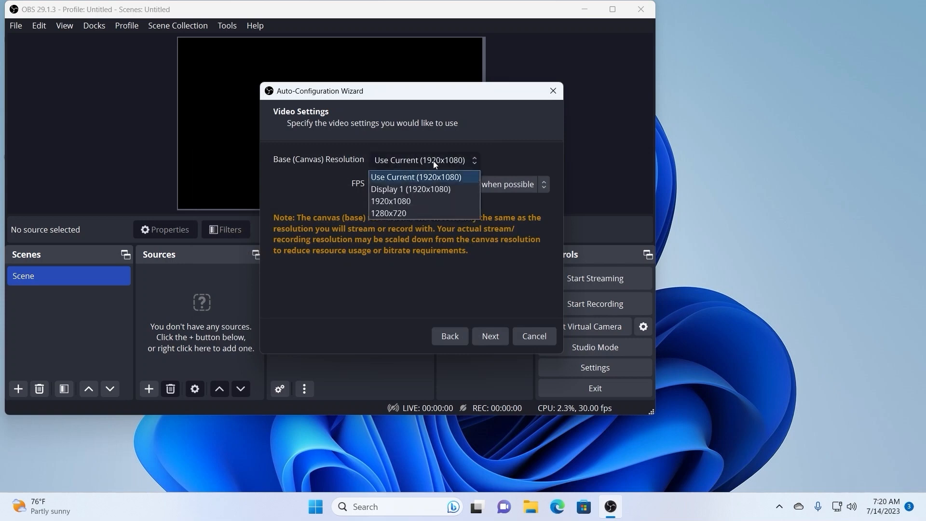
{"action": "left_click", "coordinate": [417, 166]}
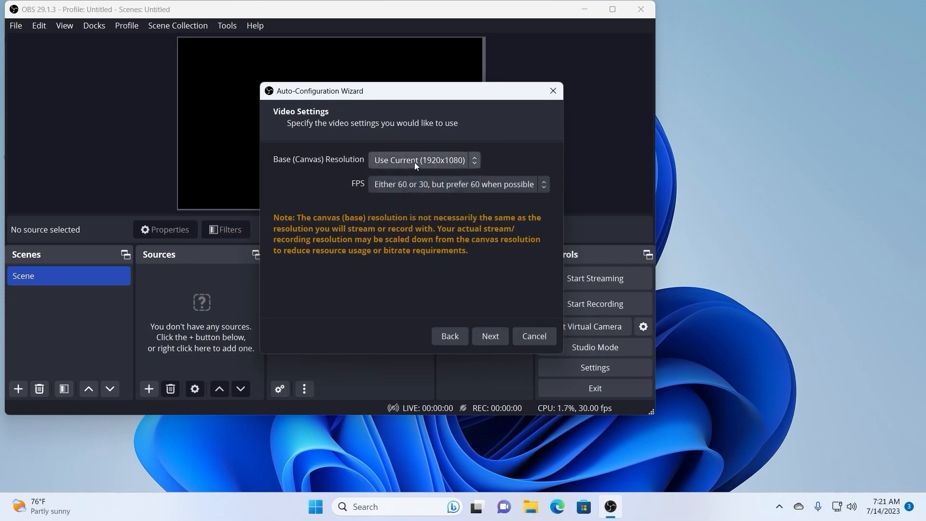
{"action": "left_click", "coordinate": [416, 165]}
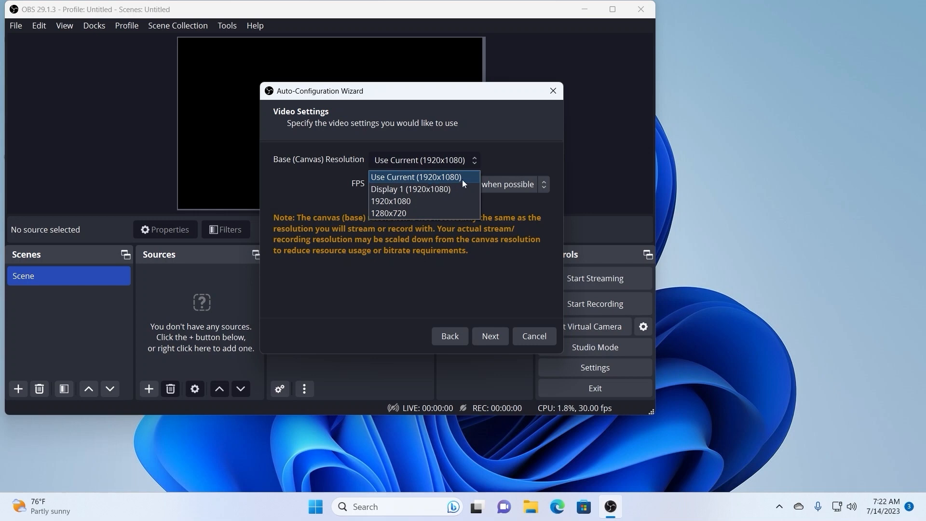
{"action": "left_click", "coordinate": [412, 177]}
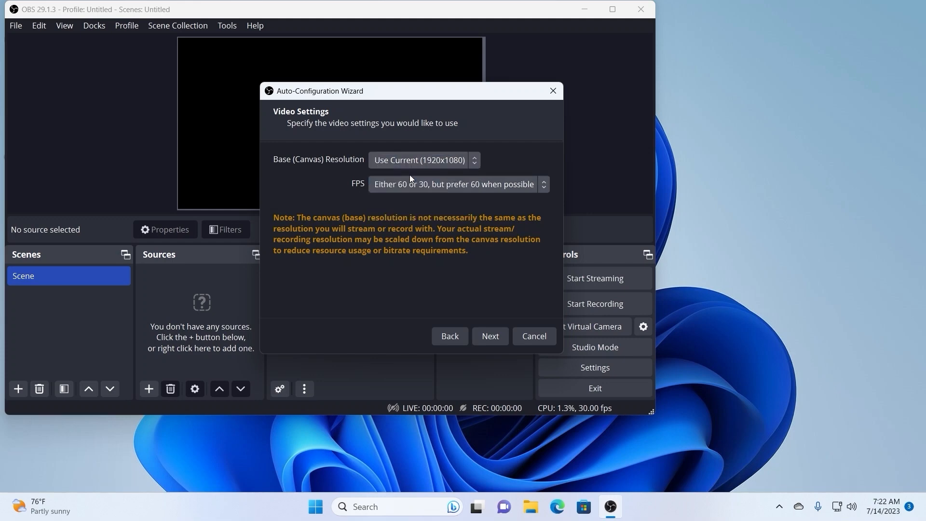
- Set the wizard's FPS to 30, run the test and apply the suggested settings, then maximize the OBS window
{"action": "left_click", "coordinate": [454, 184]}
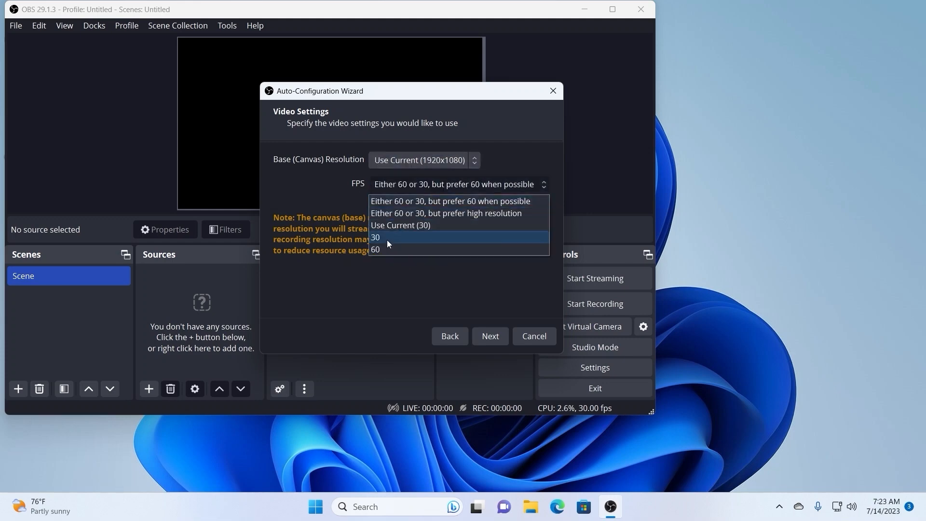
{"action": "left_click", "coordinate": [387, 239]}
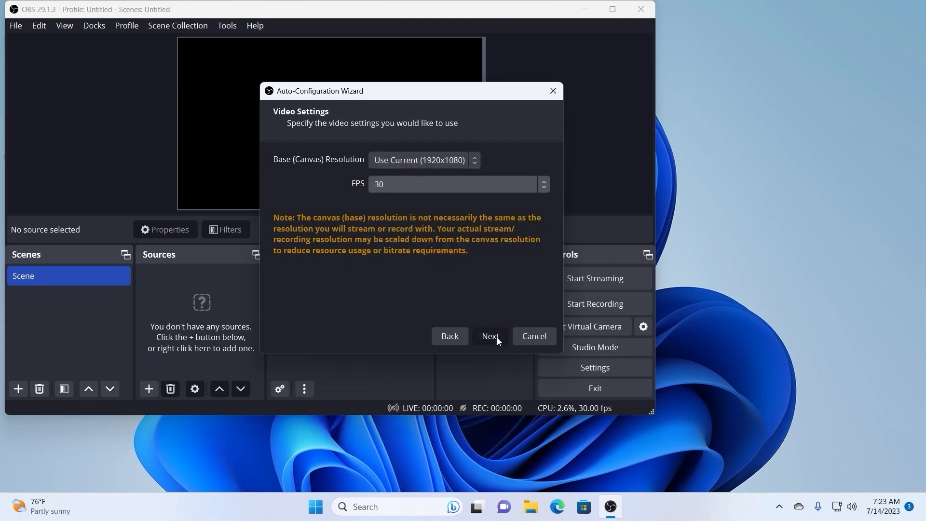
{"action": "left_click", "coordinate": [497, 337]}
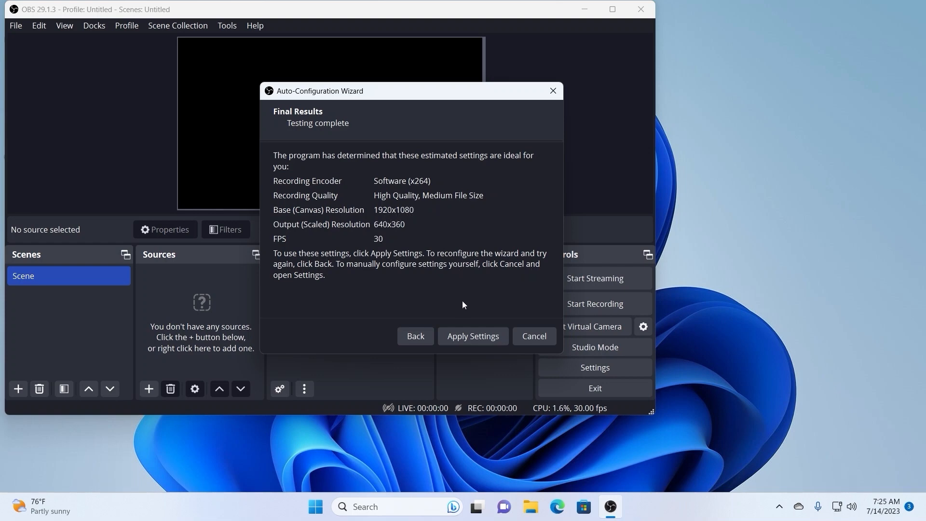
{"action": "left_click", "coordinate": [477, 338]}
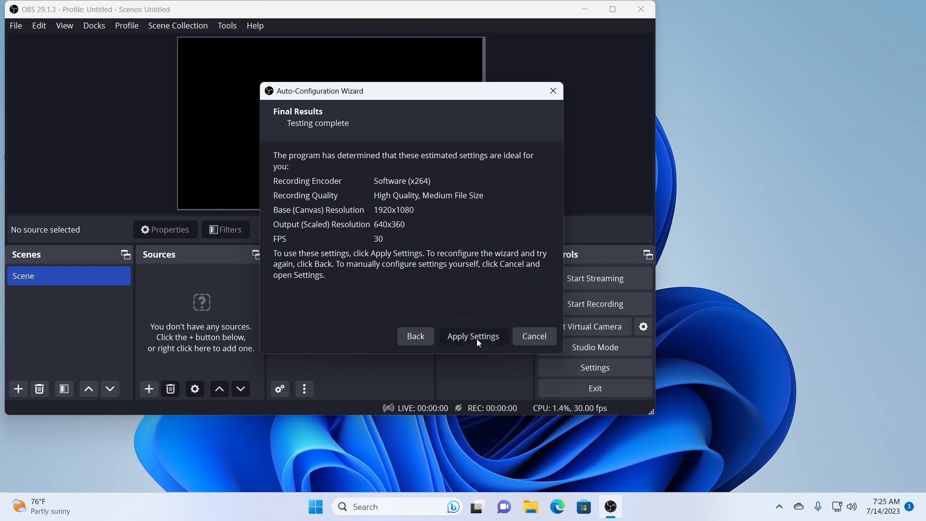
{"action": "left_click", "coordinate": [613, 10]}
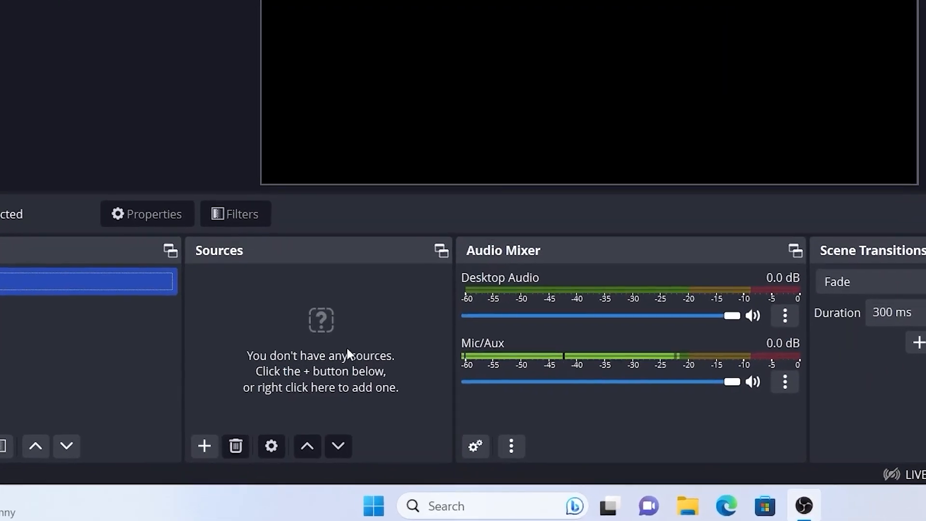
- Add a new visible source named Display Capture to the scene
{"action": "left_click", "coordinate": [203, 445]}
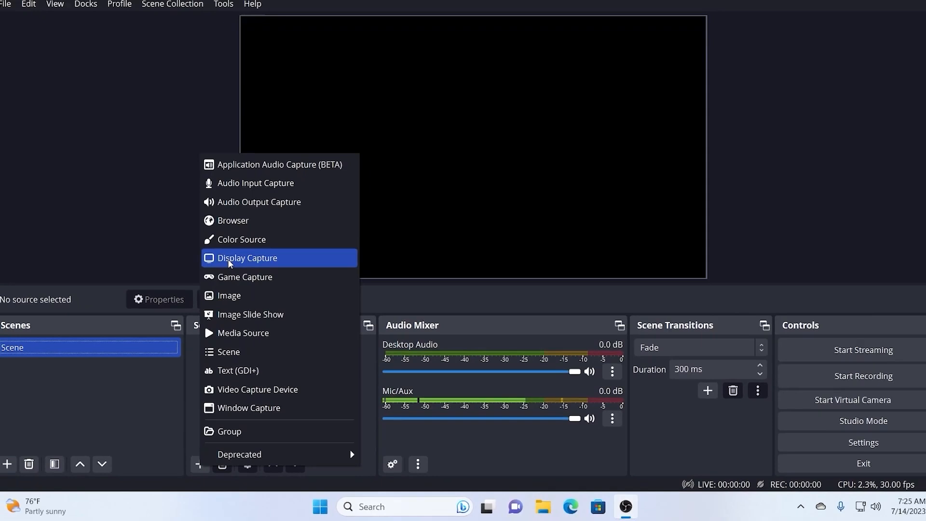
{"action": "left_click", "coordinate": [247, 149]}
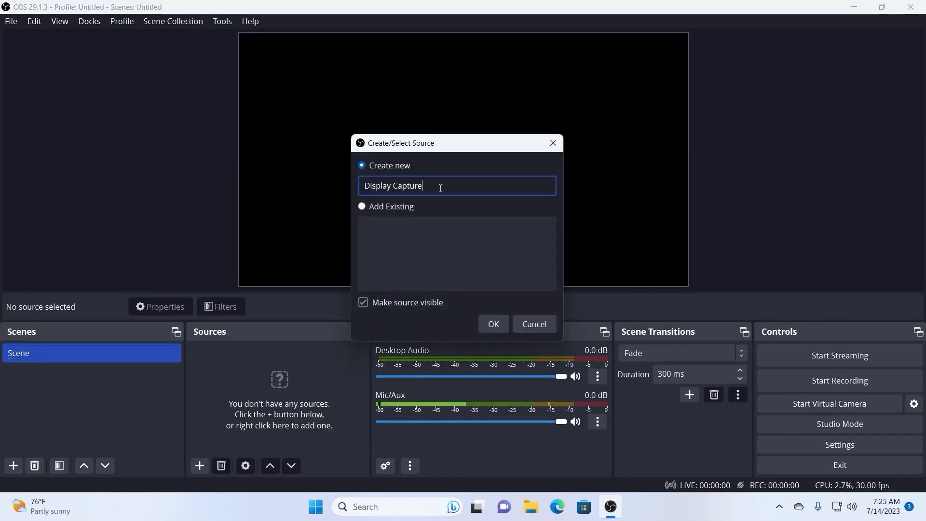
{"action": "left_click", "coordinate": [501, 330]}
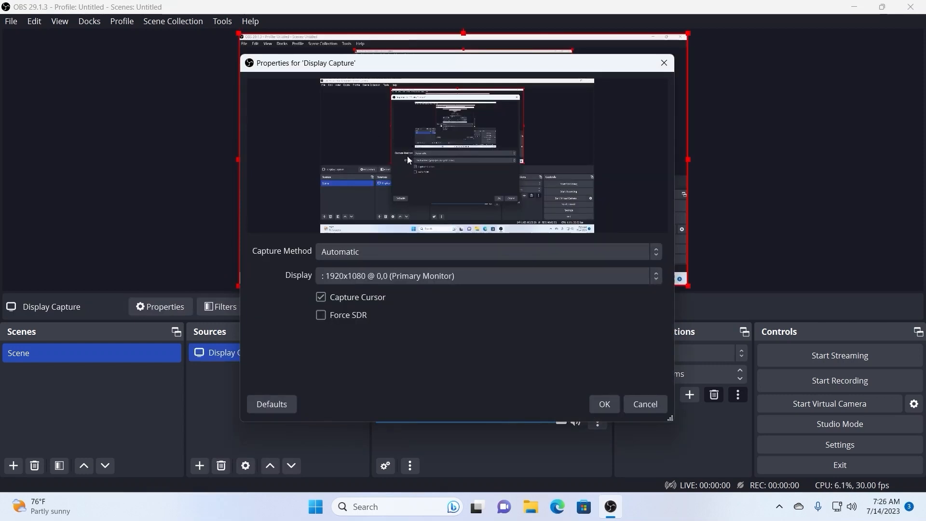
- Try the DXGI Desktop Duplication capture method for the display source and return it to Automatic
{"action": "left_click", "coordinate": [605, 255]}
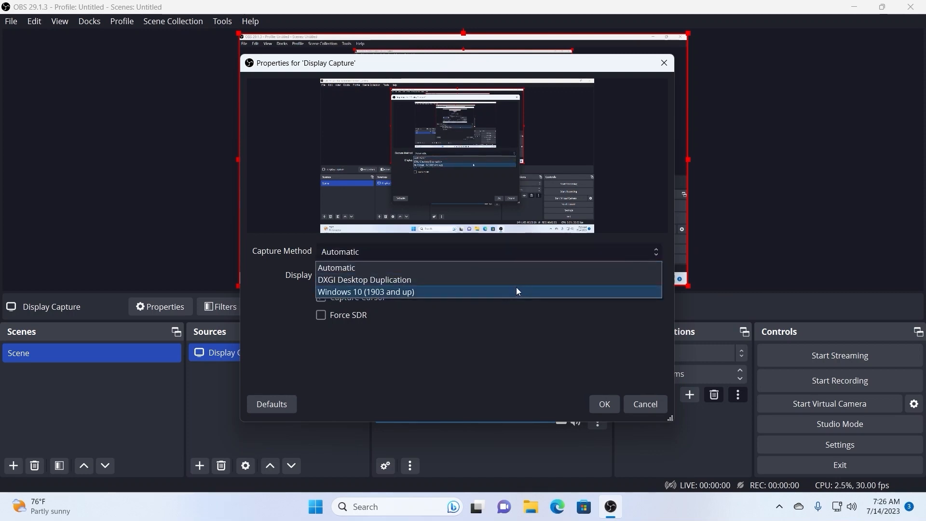
{"action": "left_click", "coordinate": [414, 280]}
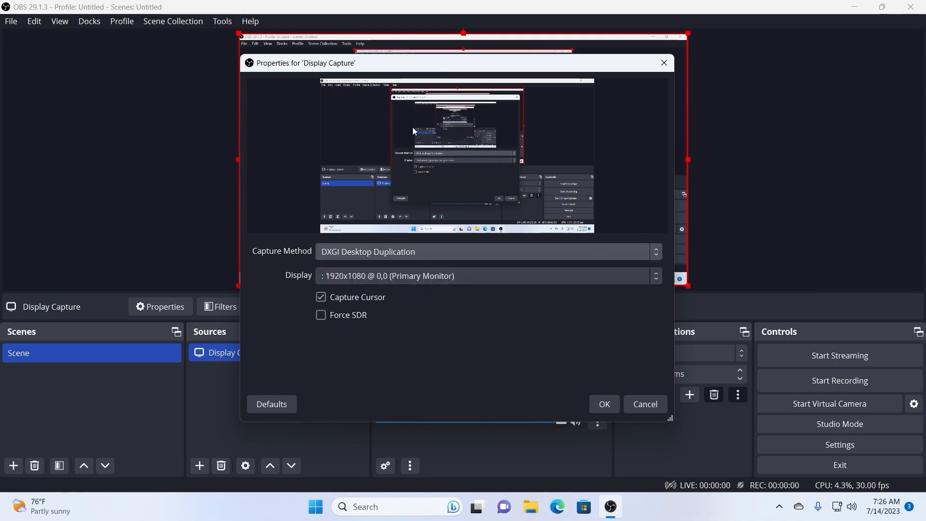
{"action": "left_click", "coordinate": [360, 252]}
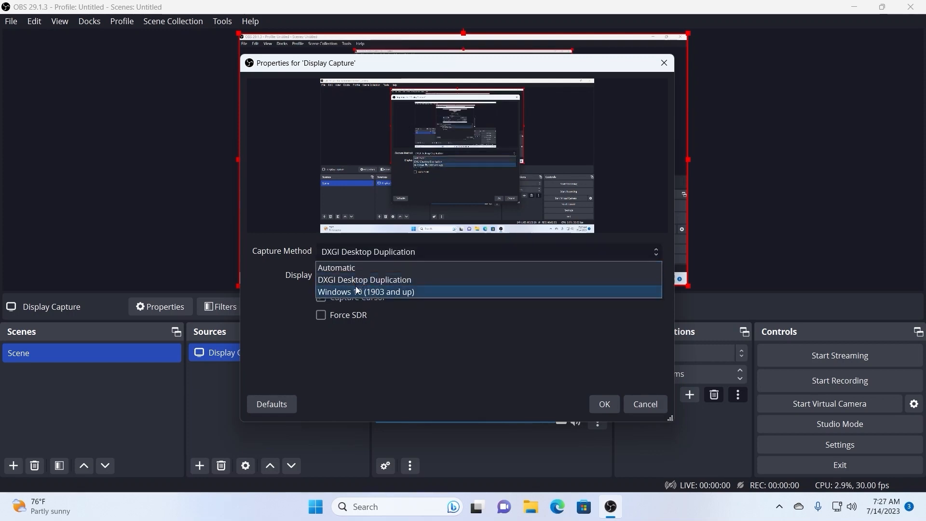
{"action": "left_click", "coordinate": [338, 268]}
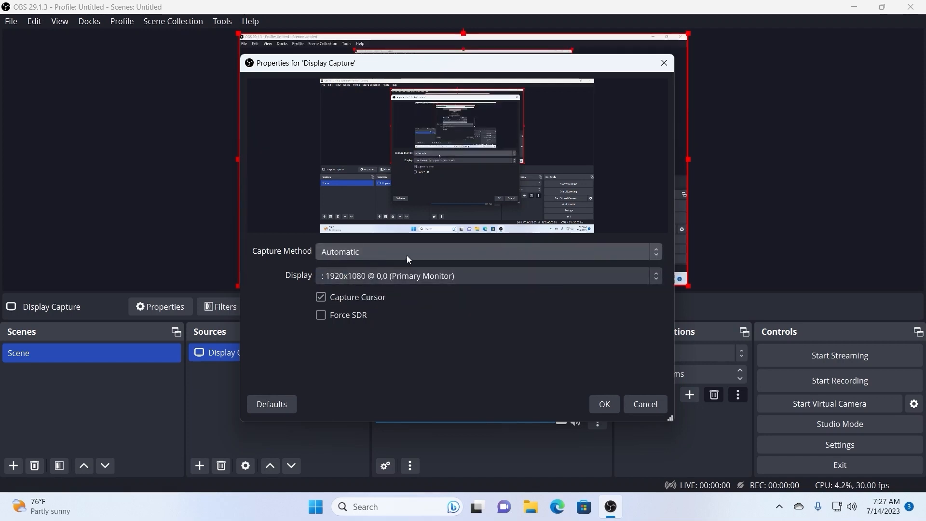
- Accept the Display Capture properties for the primary monitor with Capture Cursor enabled
{"action": "left_click", "coordinate": [366, 297]}
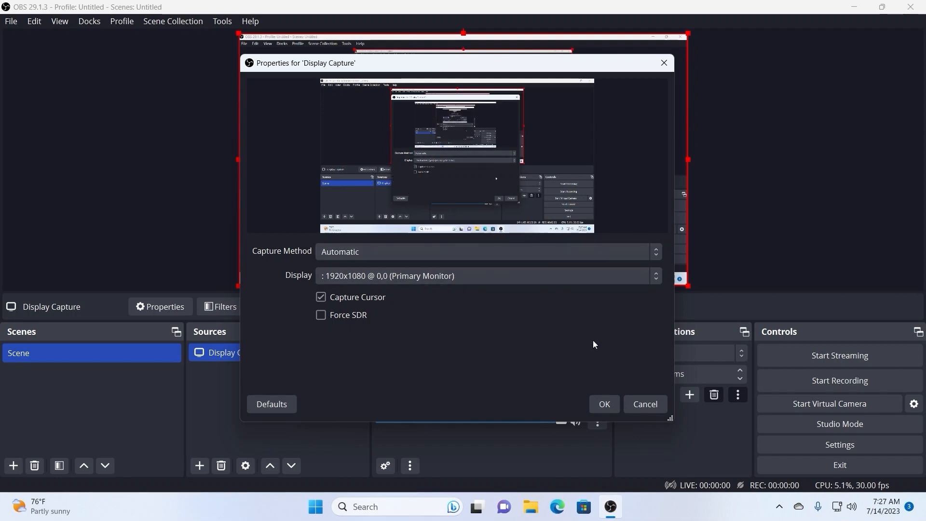
{"action": "left_click", "coordinate": [605, 404]}
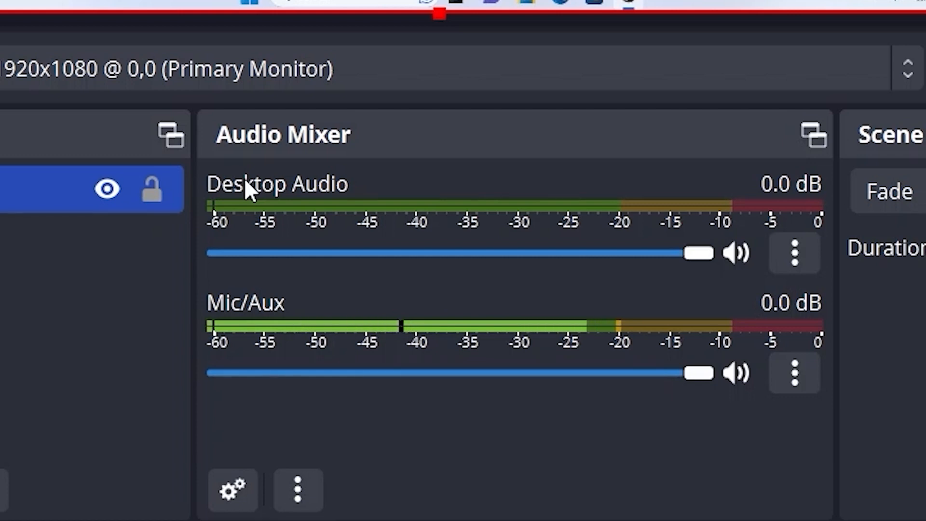
- Lower the Desktop Audio volume to -inf dB and leave Mic/Aux at 0.0 dB in the audio mixer
{"action": "left_click_drag", "start_coordinate": [699, 253], "coordinate": [167, 245]}
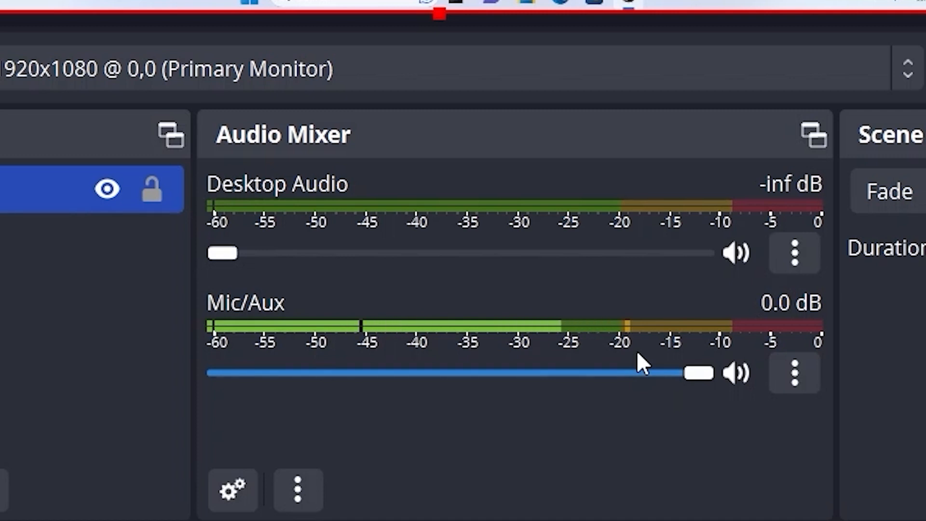
{"action": "left_click_drag", "start_coordinate": [703, 368], "coordinate": [792, 436]}
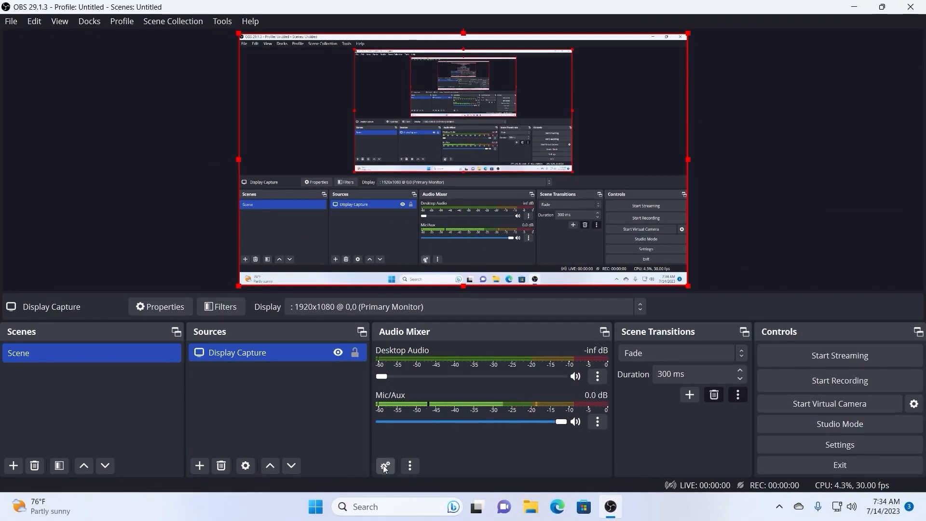
- Open the advanced audio properties and examine the audio monitoring options for Mic/Aux
{"action": "left_click", "coordinate": [383, 466]}
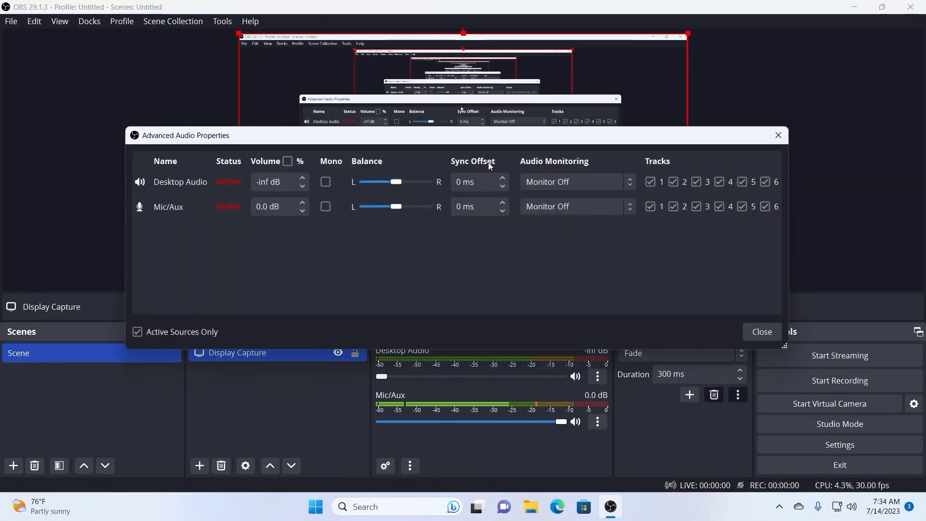
{"action": "left_click", "coordinate": [592, 207]}
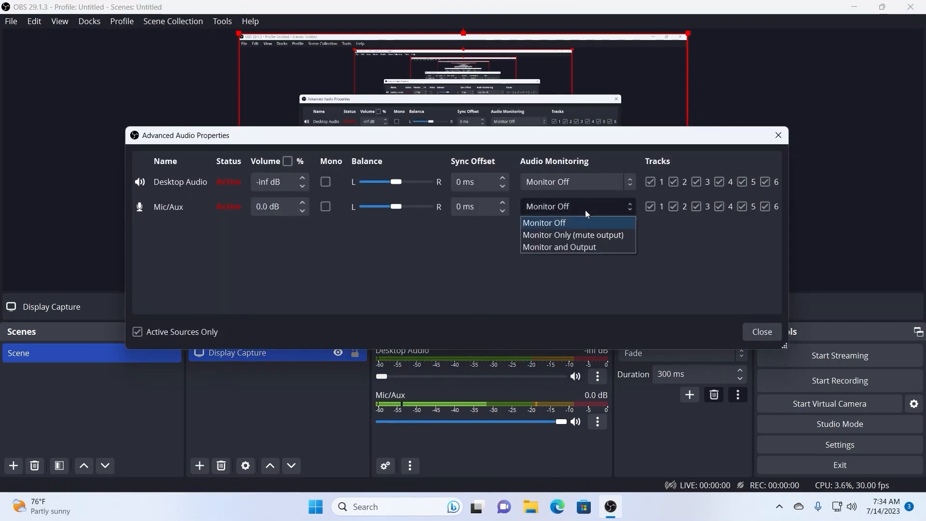
{"action": "left_click", "coordinate": [579, 247]}
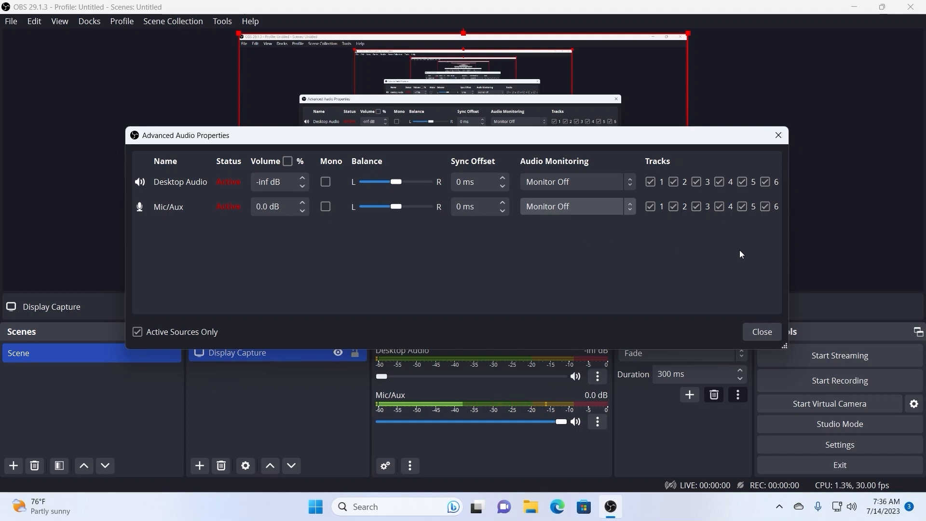
- Close the advanced audio properties and open the Output settings at the Recording section
{"action": "left_click", "coordinate": [762, 332]}
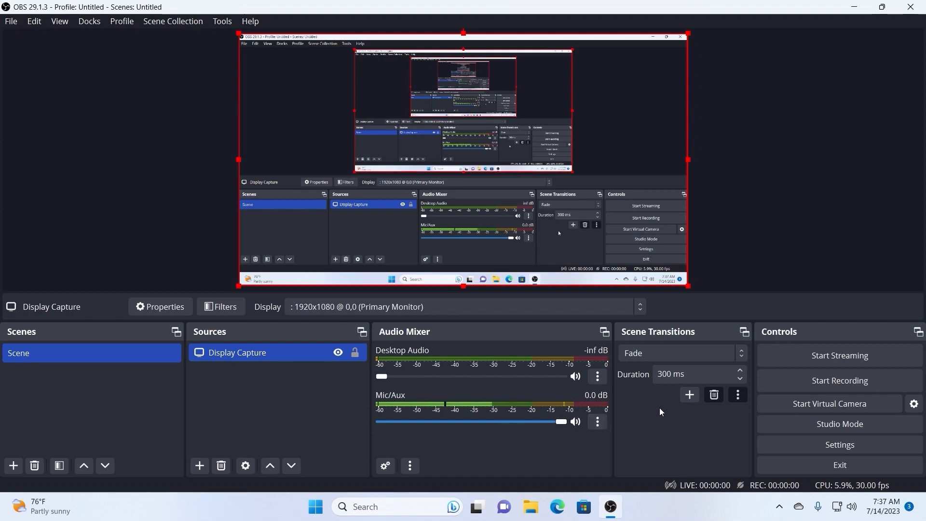
{"action": "left_click", "coordinate": [783, 444]}
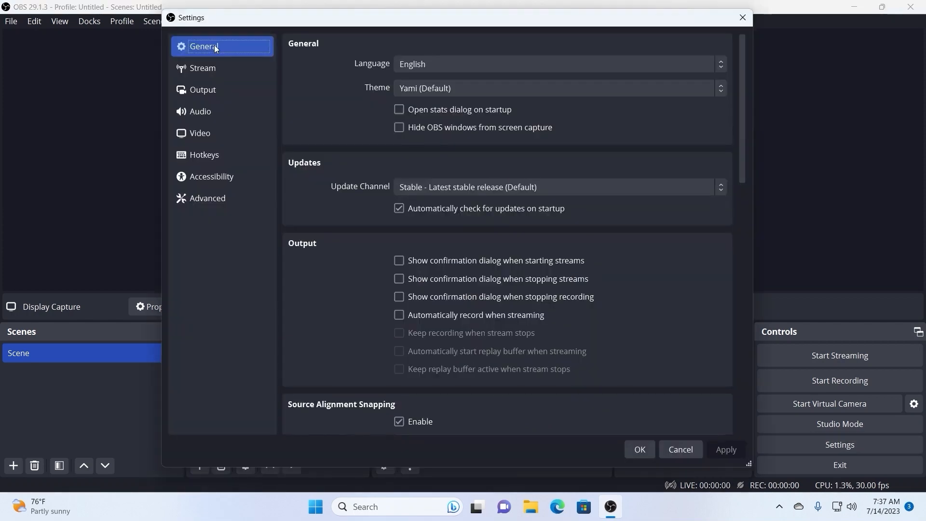
{"action": "left_click", "coordinate": [212, 91]}
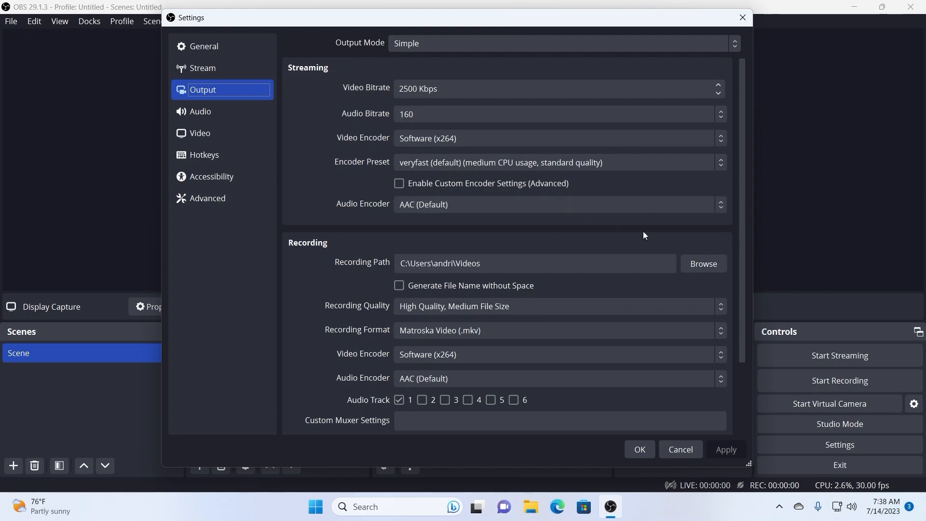
{"action": "left_click_drag", "start_coordinate": [742, 202], "coordinate": [740, 278]}
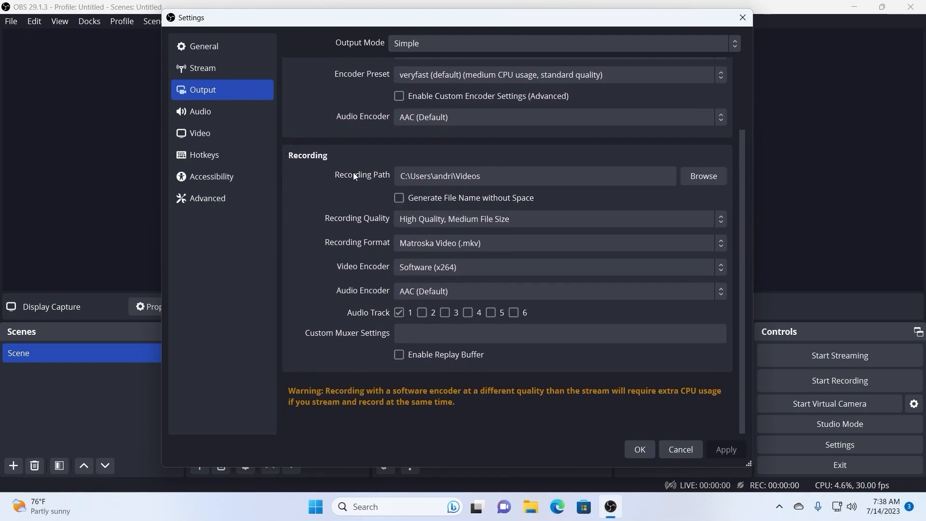
- Create a folder named video on the Desktop and set it as the recording path
{"action": "left_click_drag", "start_coordinate": [514, 183], "coordinate": [367, 174]}
{"action": "left_click", "coordinate": [520, 179]}
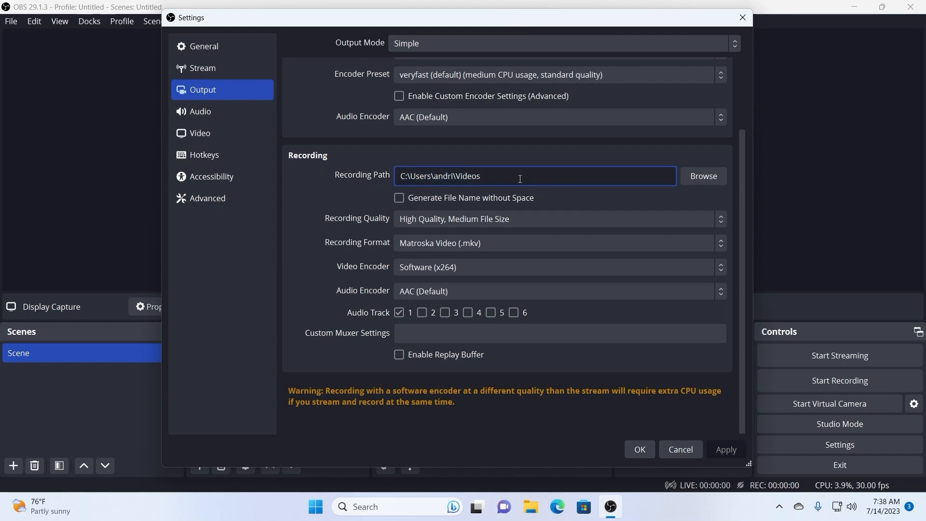
{"action": "left_click_drag", "start_coordinate": [521, 179], "coordinate": [367, 184]}
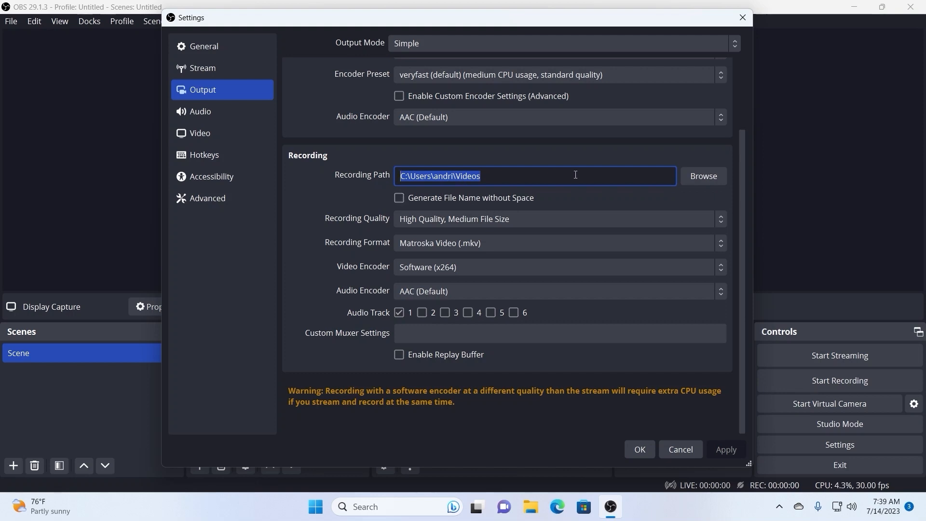
{"action": "left_click", "coordinate": [702, 177]}
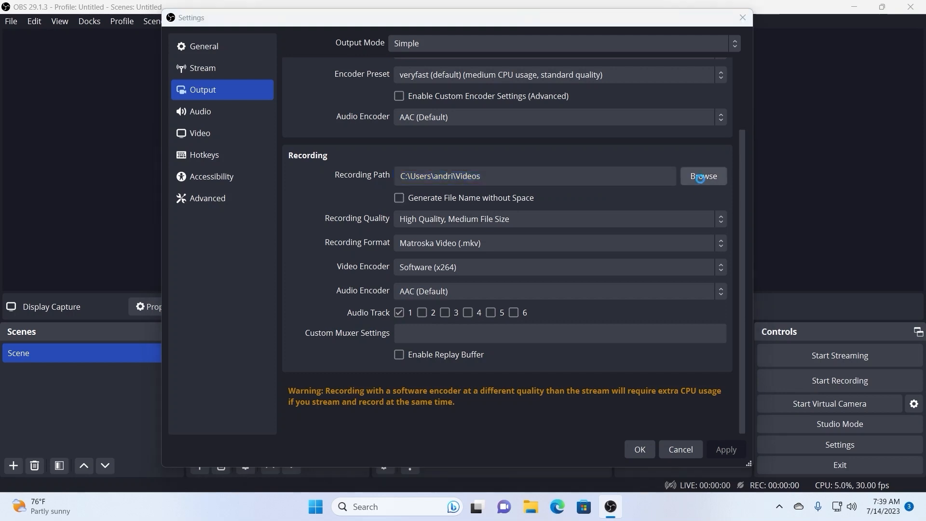
{"action": "left_click", "coordinate": [211, 145]}
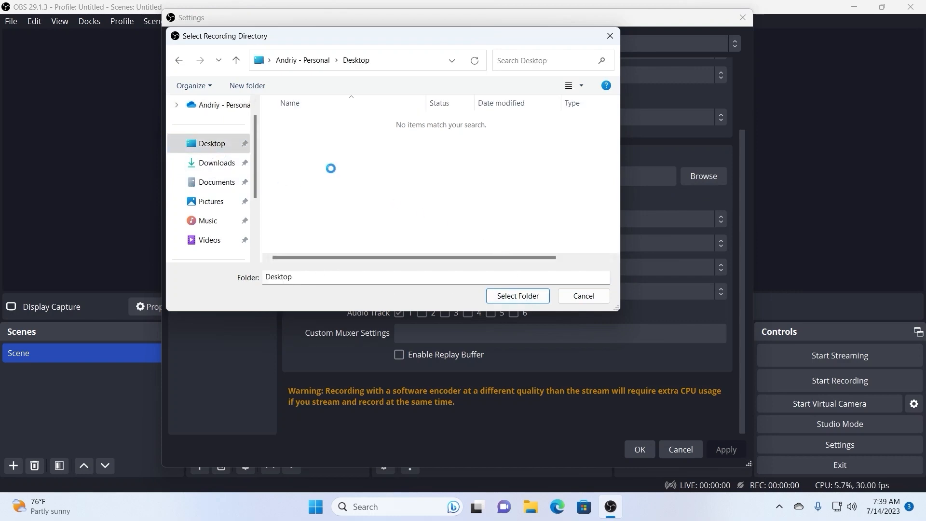
{"action": "right_click", "coordinate": [390, 231]}
{"action": "mouse_move", "coordinate": [418, 343]}
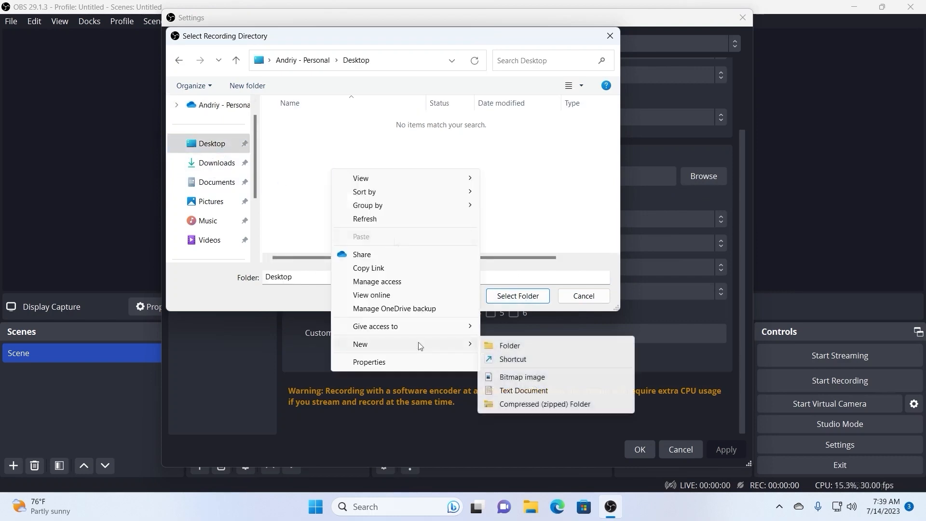
{"action": "left_click", "coordinate": [493, 346]}
{"action": "type", "text": "video"}
{"action": "left_click", "coordinate": [498, 296]}
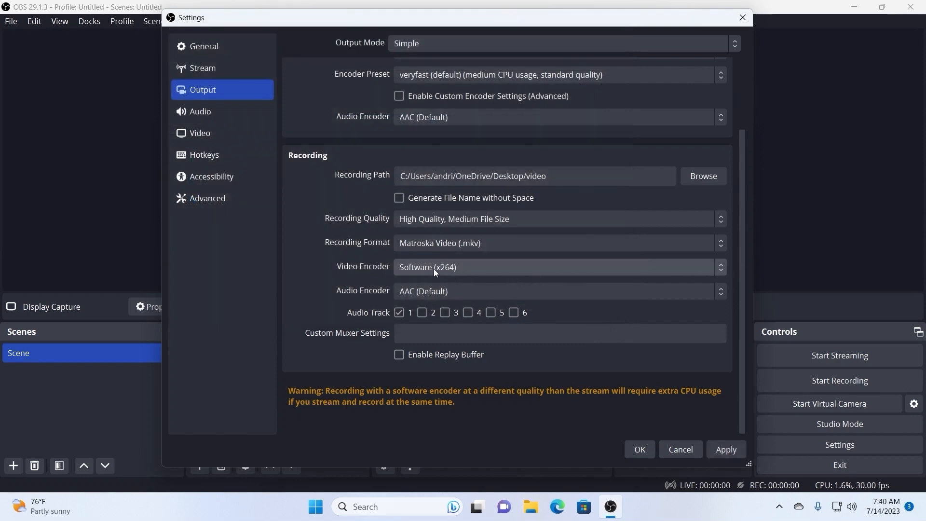
- Keep the recording's video encoder at Software (x264) and set Recording Quality to Indistinguishable Quality, Large File Size
{"action": "left_click", "coordinate": [698, 269]}
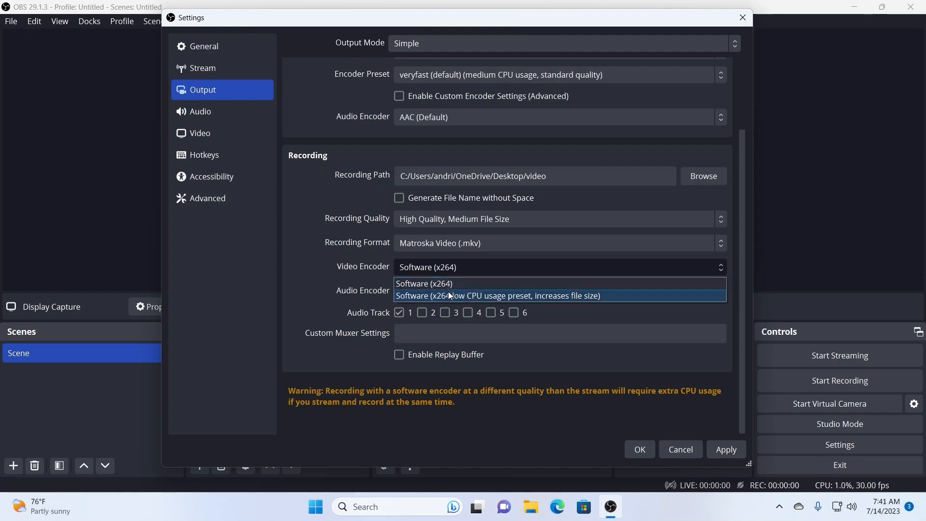
{"action": "left_click", "coordinate": [430, 266]}
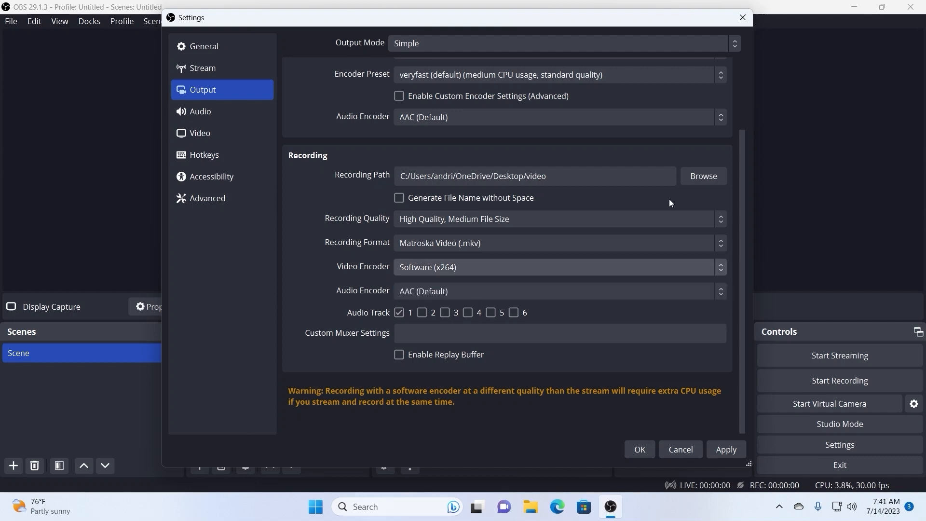
{"action": "left_click", "coordinate": [649, 218]}
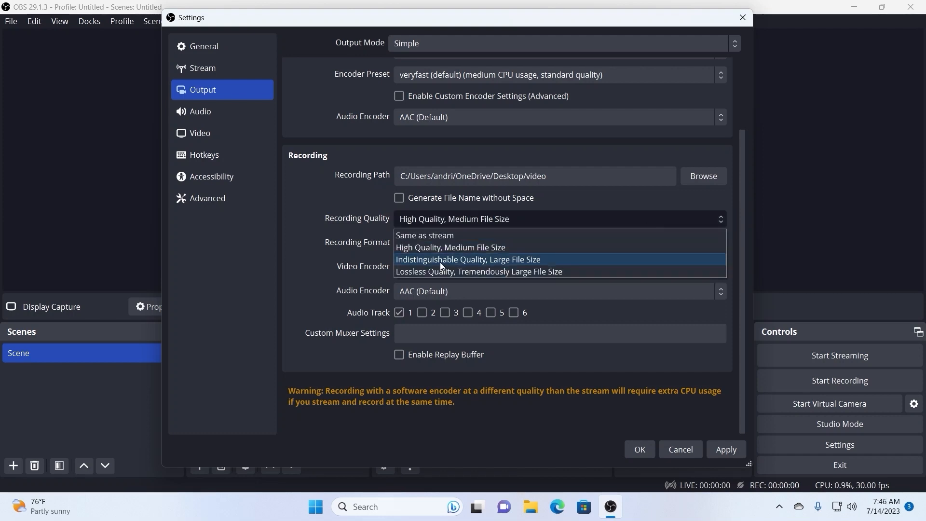
{"action": "left_click", "coordinate": [440, 262]}
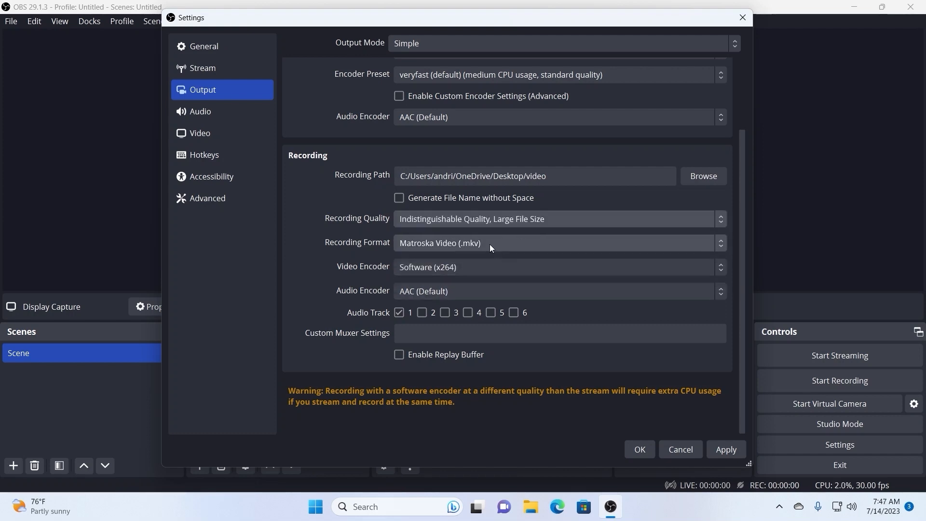
- Set the Recording Format to MPEG-4 (.mp4) and save the output settings
{"action": "left_click", "coordinate": [490, 244]}
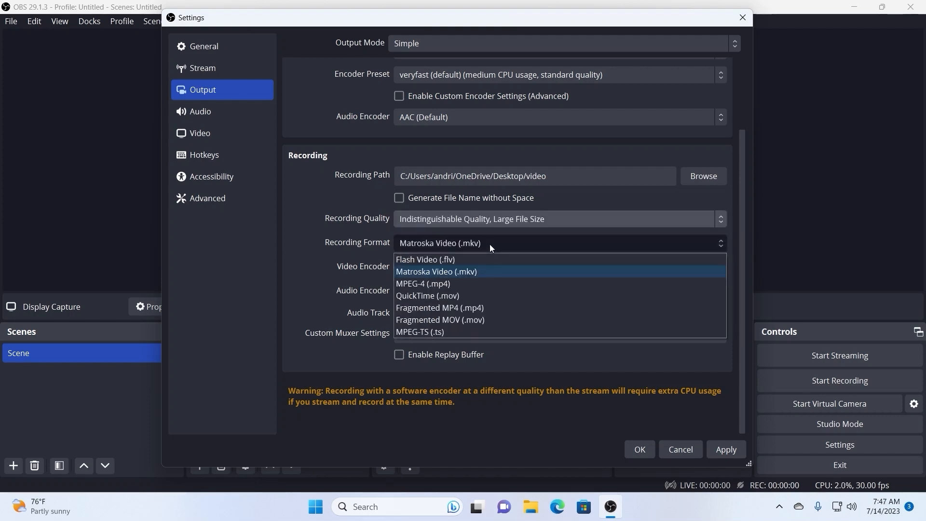
{"action": "left_click", "coordinate": [449, 286]}
{"action": "left_click", "coordinate": [415, 291]}
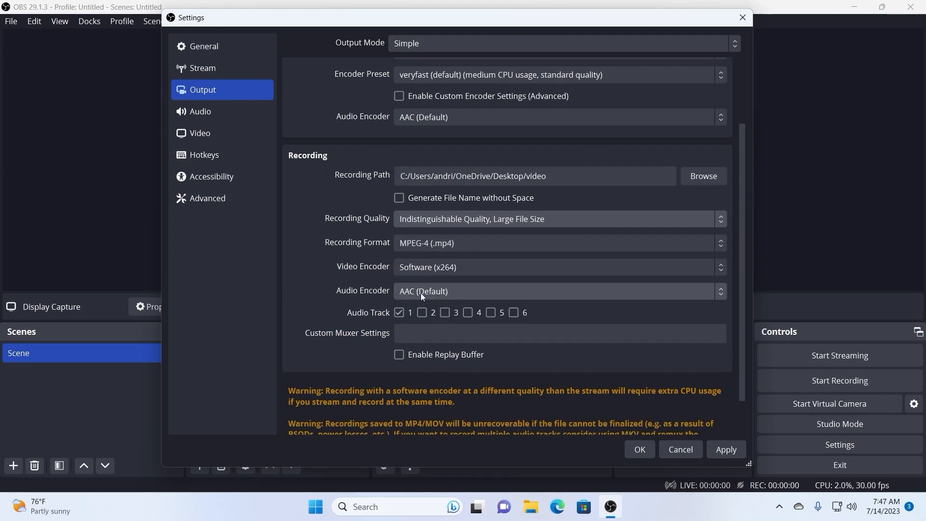
{"action": "left_click", "coordinate": [641, 447]}
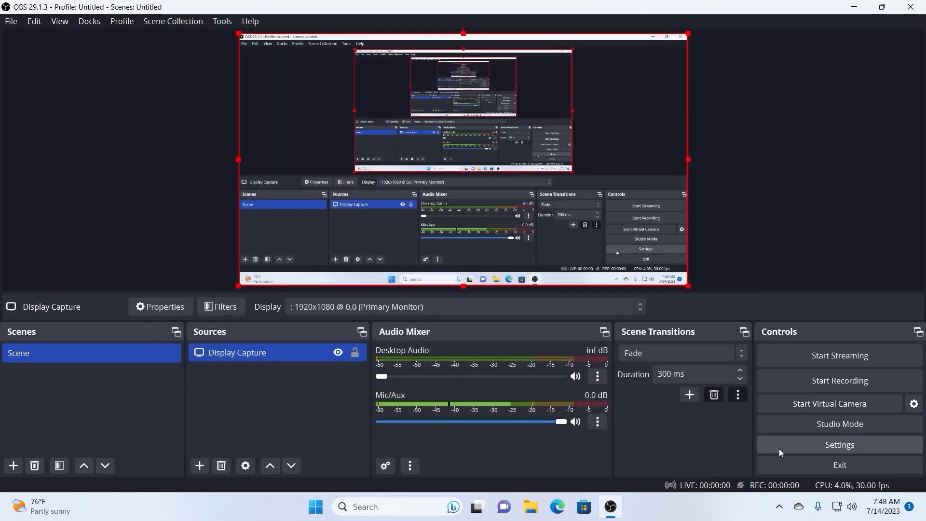
- Set the Output (Scaled) Resolution in the Video settings to 1920x1080, matching the Base (Canvas) Resolution
{"action": "left_click", "coordinate": [780, 449]}
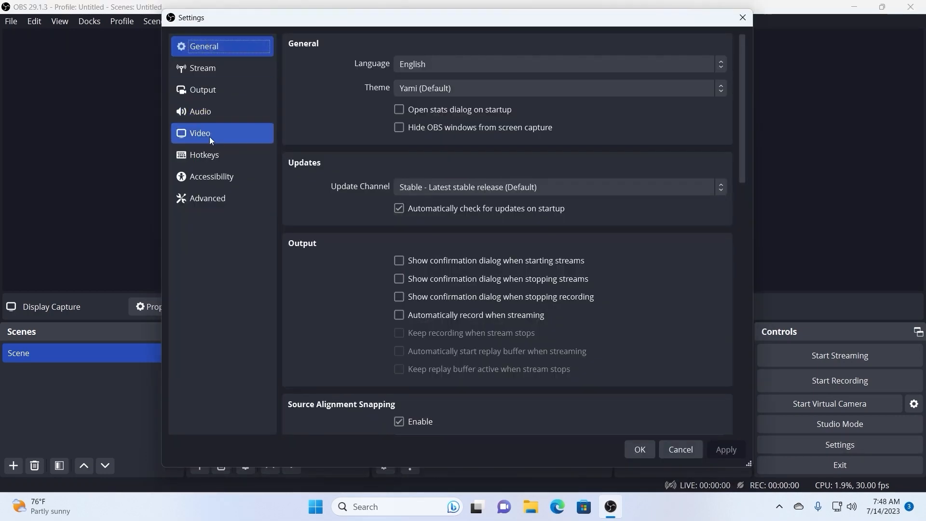
{"action": "left_click", "coordinate": [209, 137]}
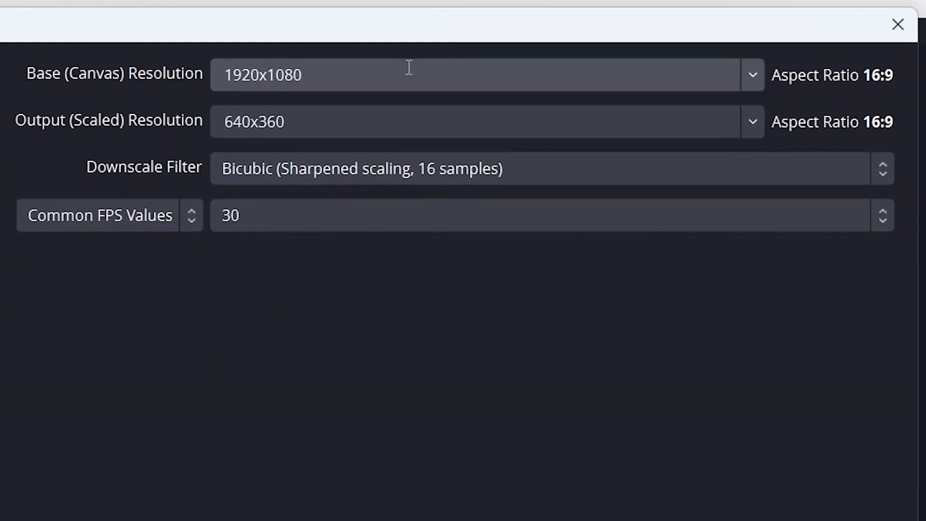
{"action": "double_click", "coordinate": [410, 68]}
{"action": "double_click", "coordinate": [292, 115]}
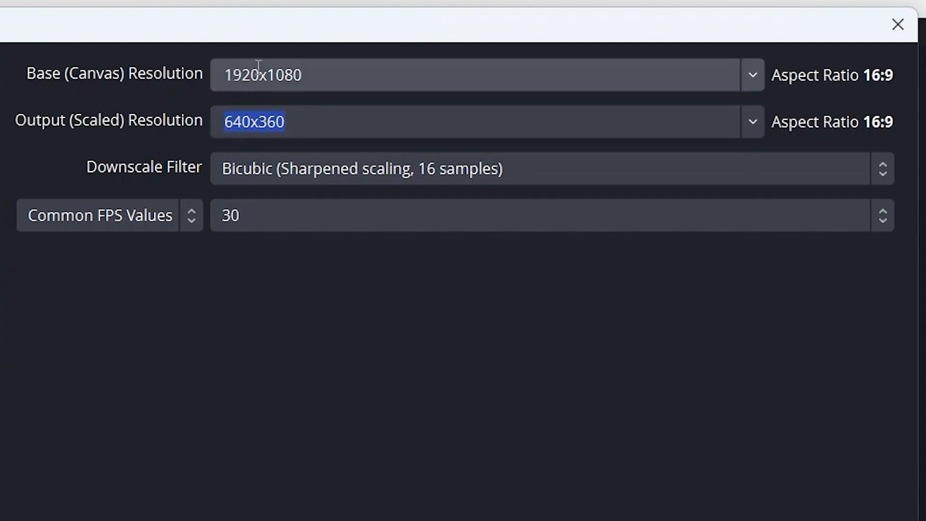
{"action": "key", "text": "BackSpace"}
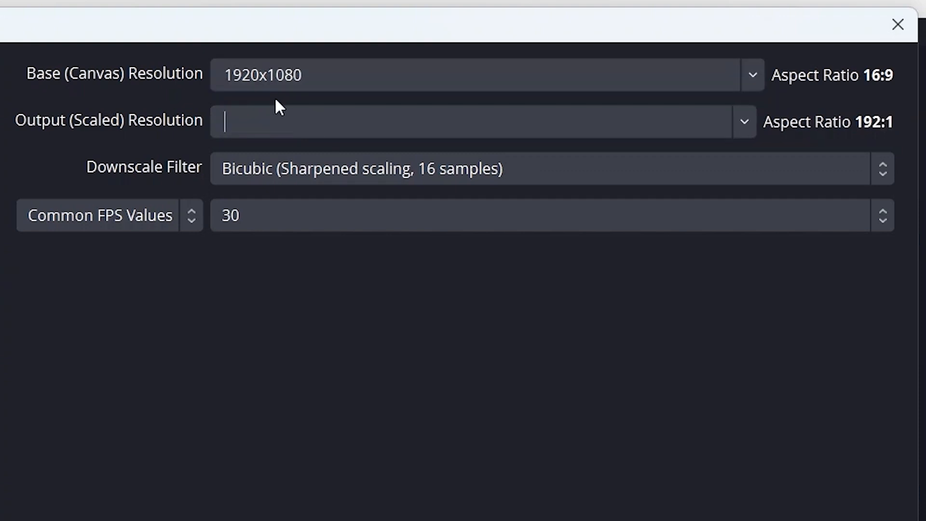
{"action": "type", "text": "1920x1080"}
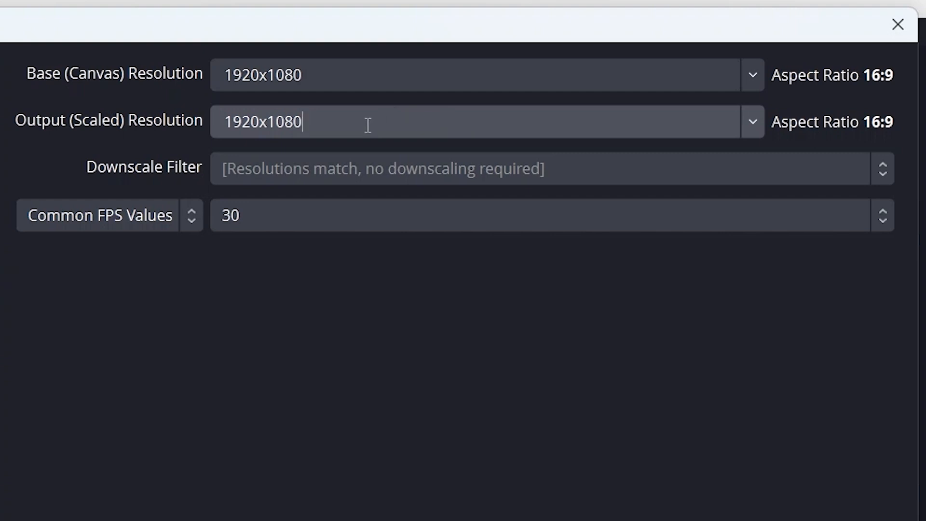
{"action": "key", "text": "ctrl+a"}
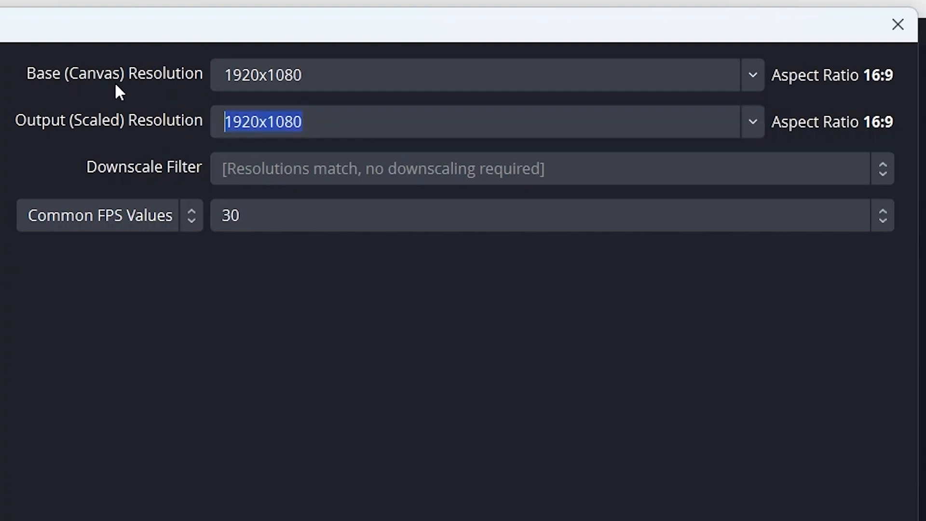
- Choose 30 as the Common FPS Value, apply the video settings and close the Settings window
{"action": "left_click", "coordinate": [333, 220]}
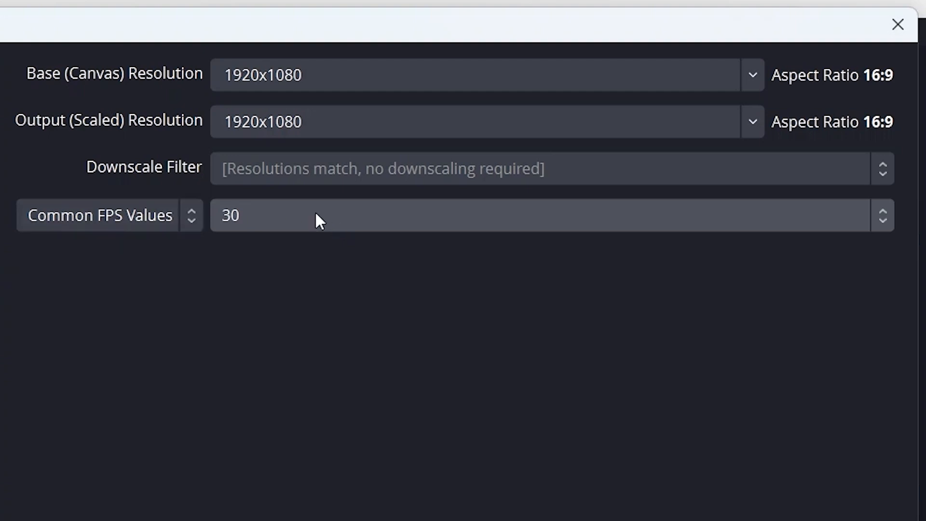
{"action": "left_click", "coordinate": [286, 215]}
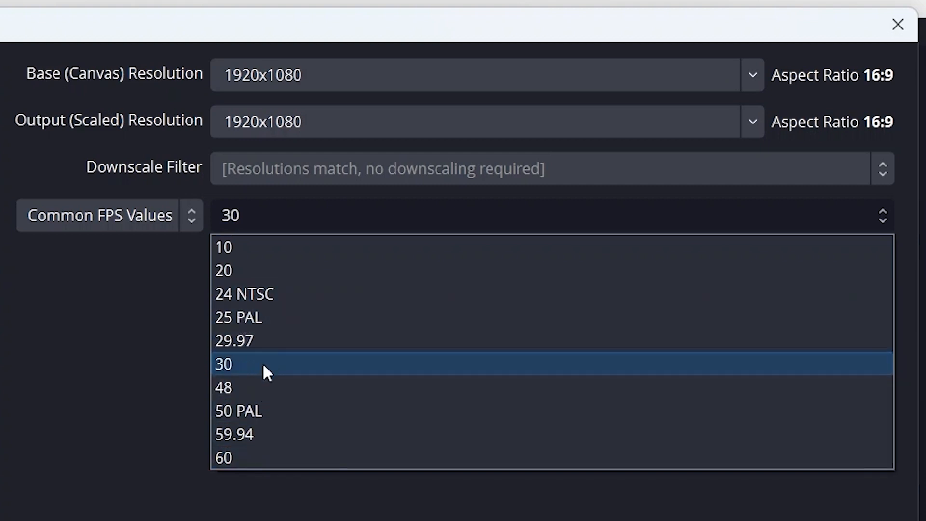
{"action": "left_click", "coordinate": [243, 366]}
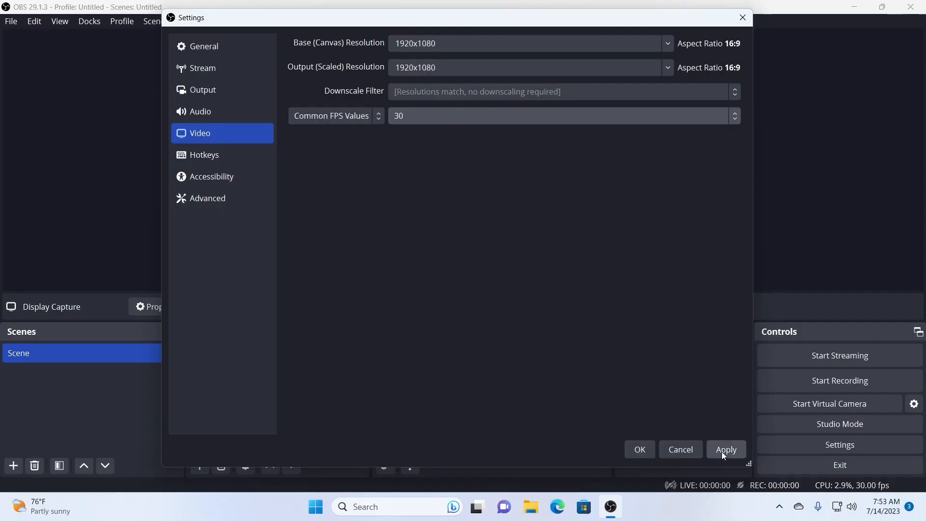
{"action": "left_click", "coordinate": [722, 451]}
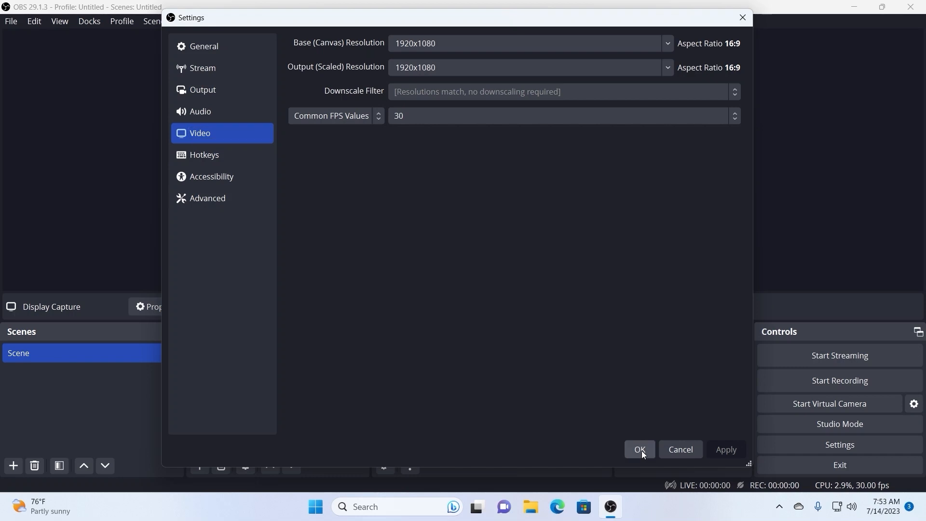
{"action": "left_click", "coordinate": [640, 449]}
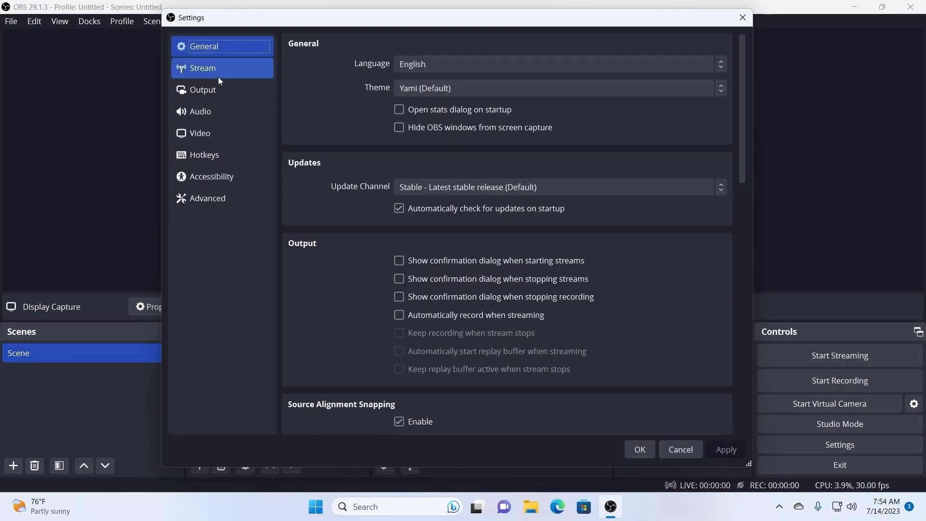
- Choose a 48 kHz sample rate in the Audio settings and save them
{"action": "left_click", "coordinate": [217, 112]}
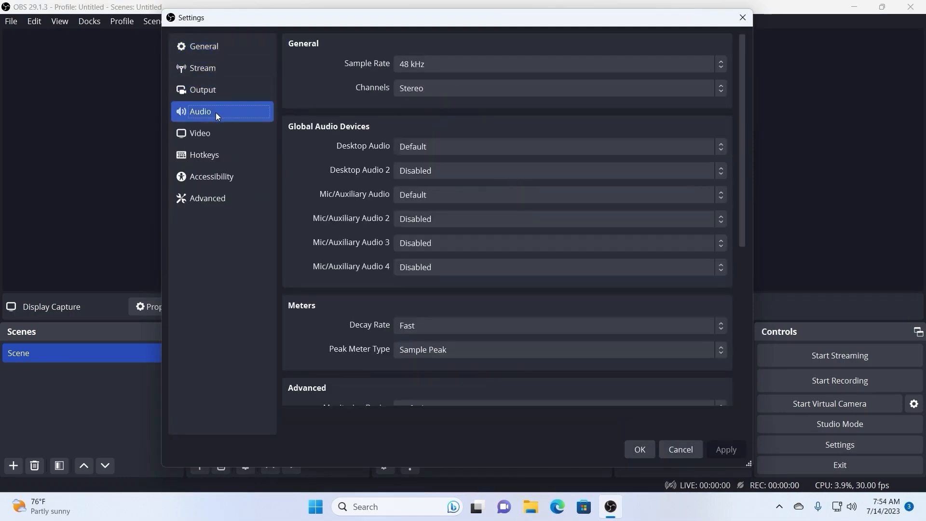
{"action": "left_click", "coordinate": [473, 66]}
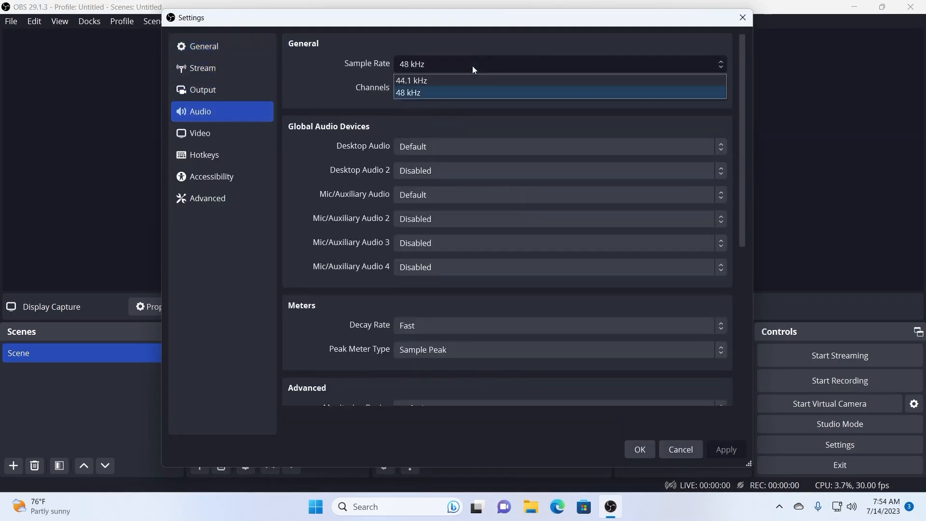
{"action": "left_click", "coordinate": [407, 92]}
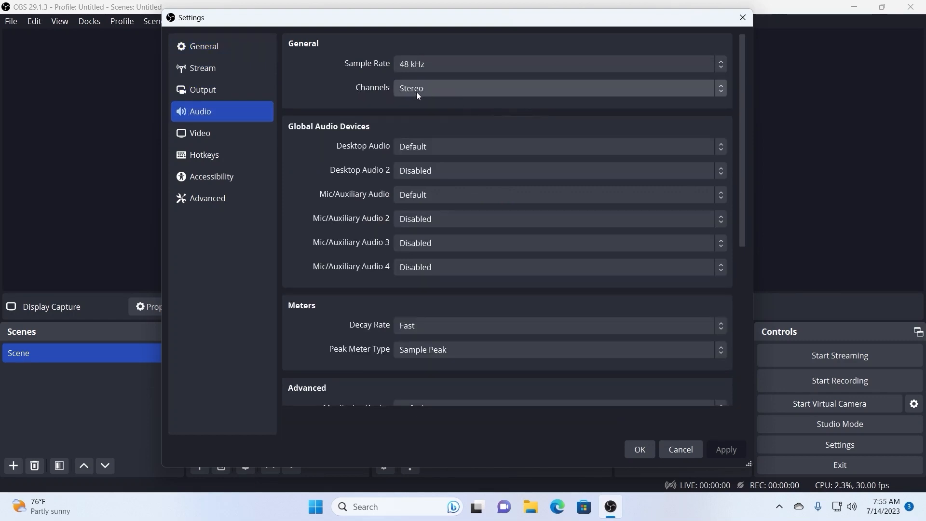
{"action": "left_click", "coordinate": [641, 450]}
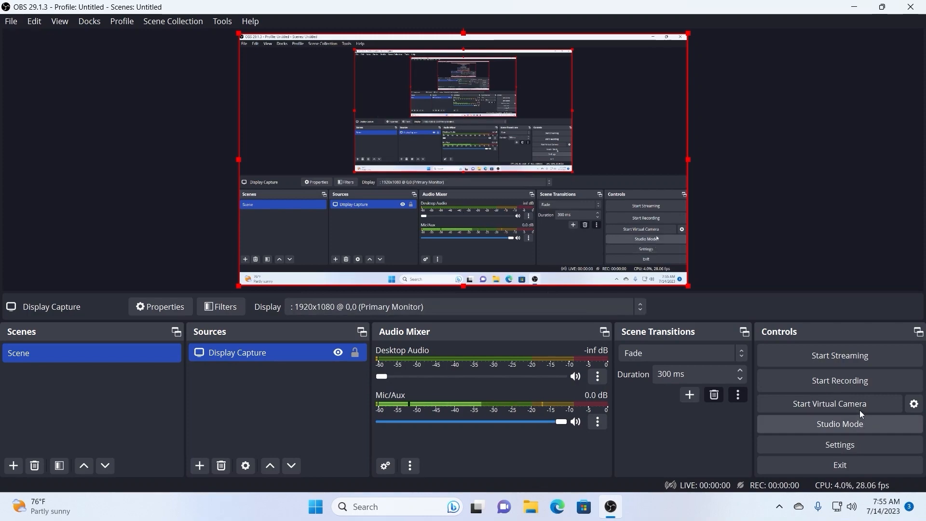
- Start recording the screen and hide the OBS Studio window to the system tray
{"action": "left_click", "coordinate": [834, 382]}
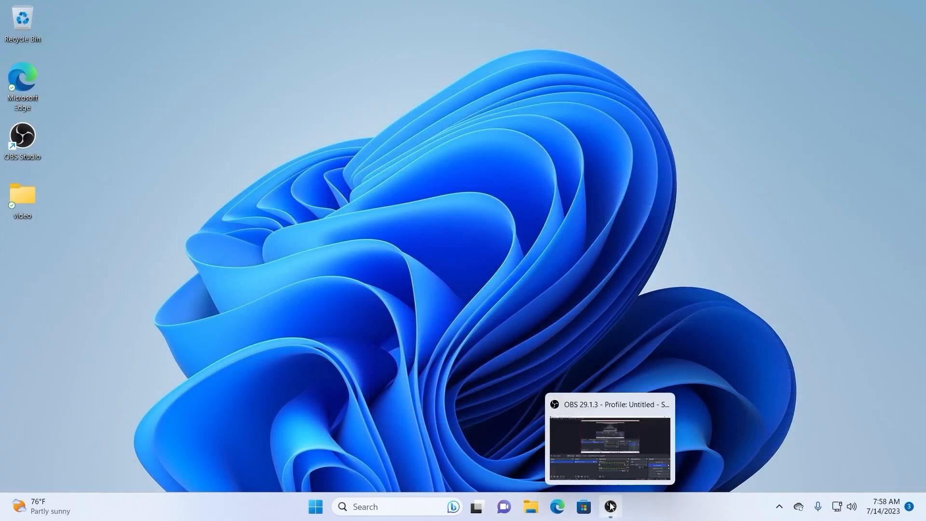
{"action": "left_click", "coordinate": [781, 509]}
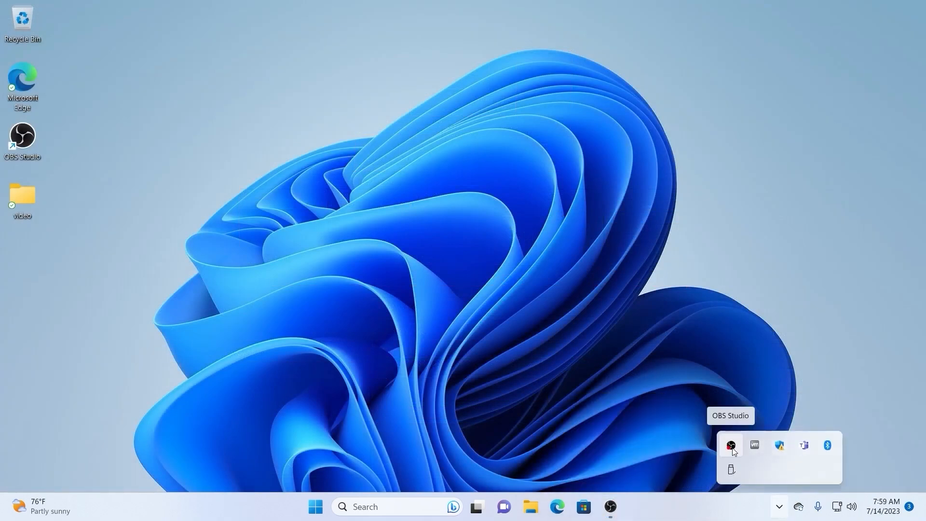
{"action": "left_click", "coordinate": [732, 449]}
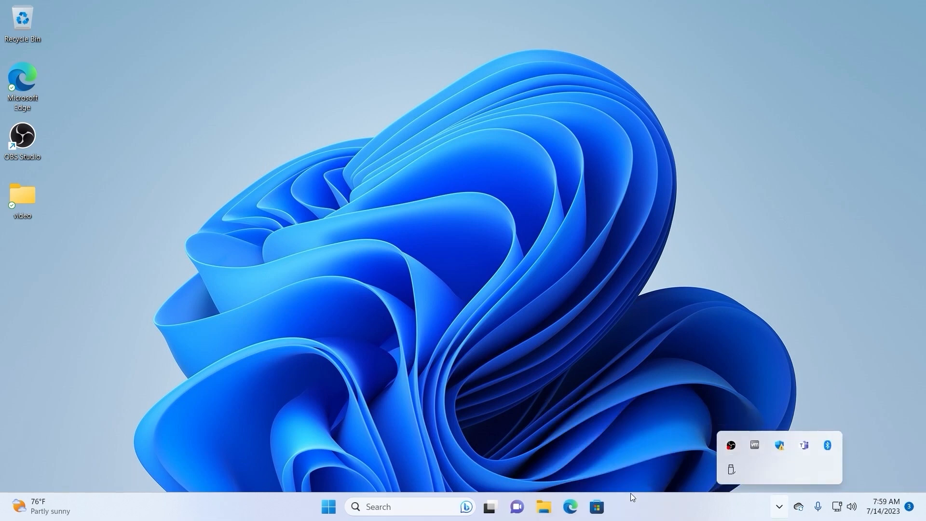
- Restore the hidden OBS Studio window from the system tray and stop the recording
{"action": "left_click", "coordinate": [639, 260]}
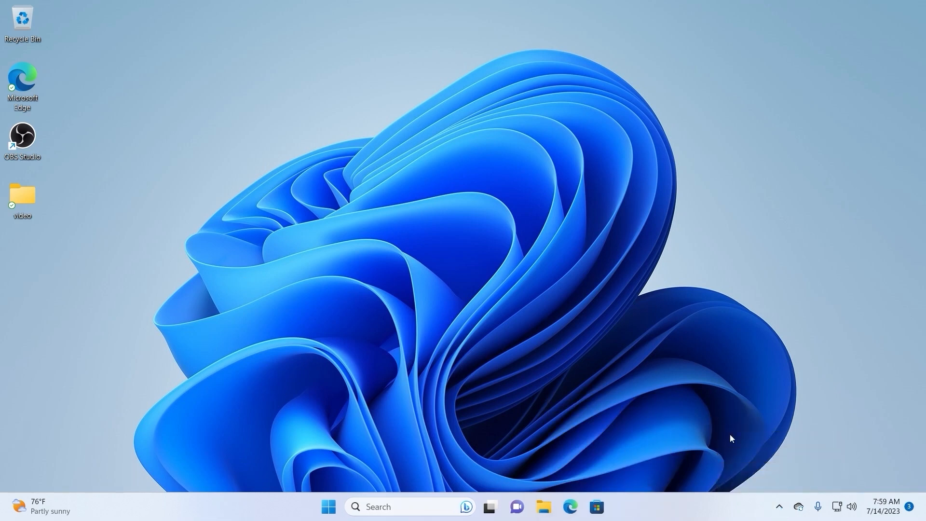
{"action": "left_click", "coordinate": [781, 512]}
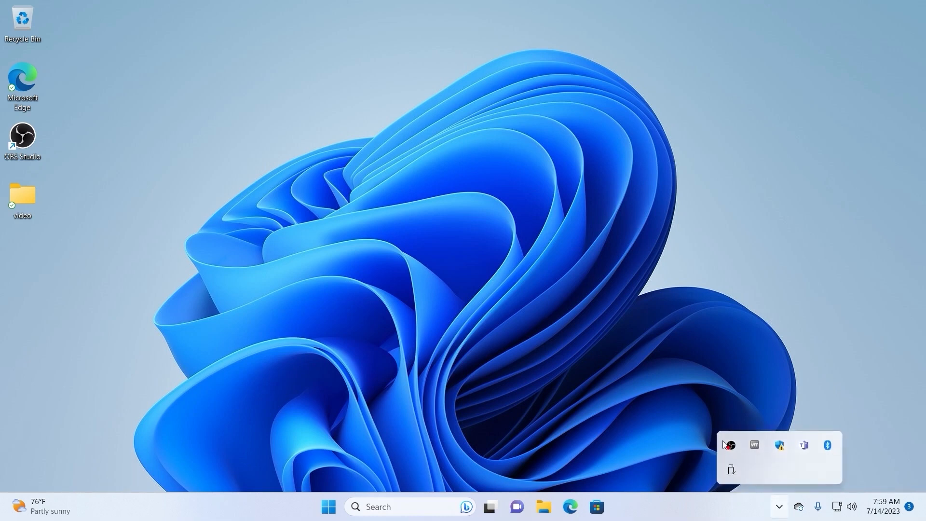
{"action": "left_click", "coordinate": [731, 446]}
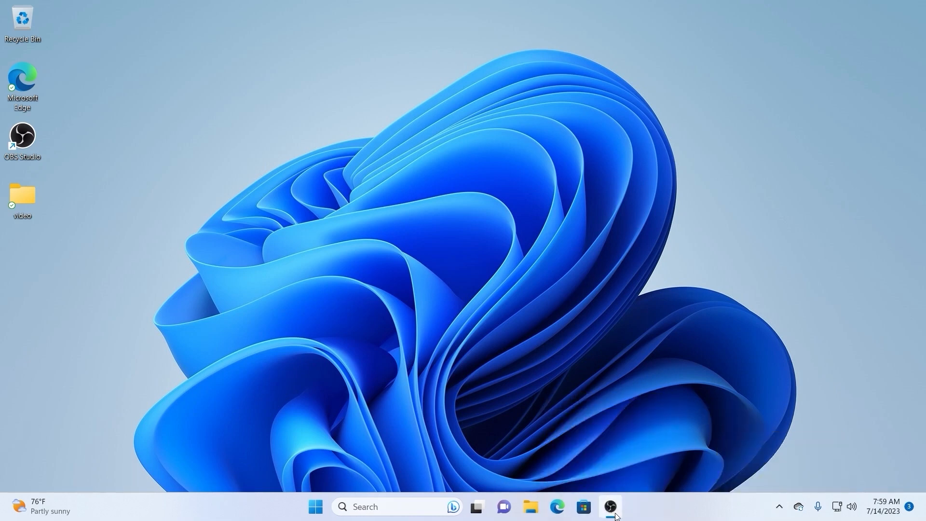
{"action": "left_click", "coordinate": [617, 516]}
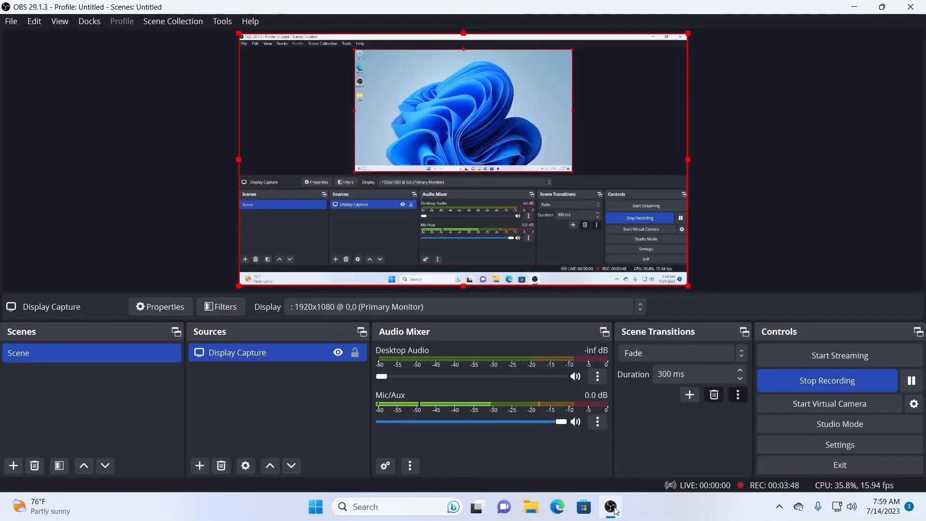
{"action": "left_click", "coordinate": [795, 384]}
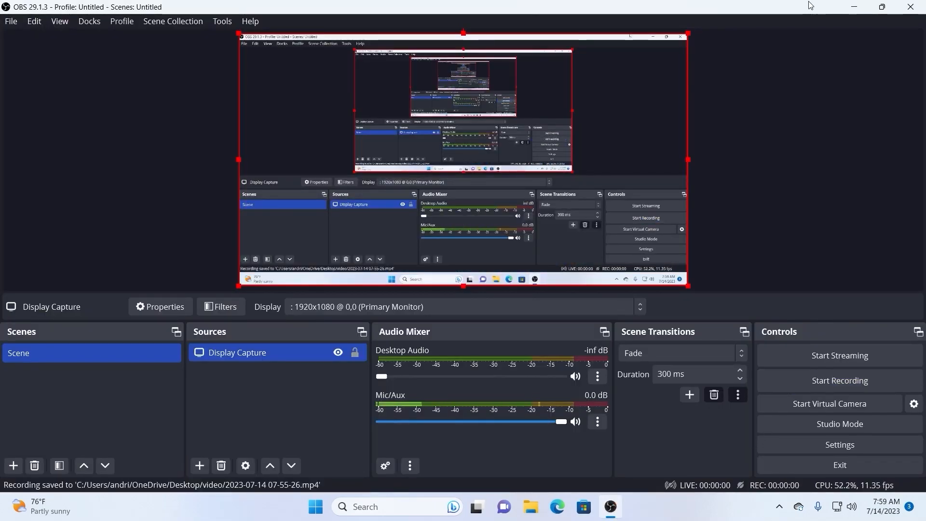
- Close OBS Studio and open the video folder on the desktop
{"action": "left_click", "coordinate": [833, 58]}
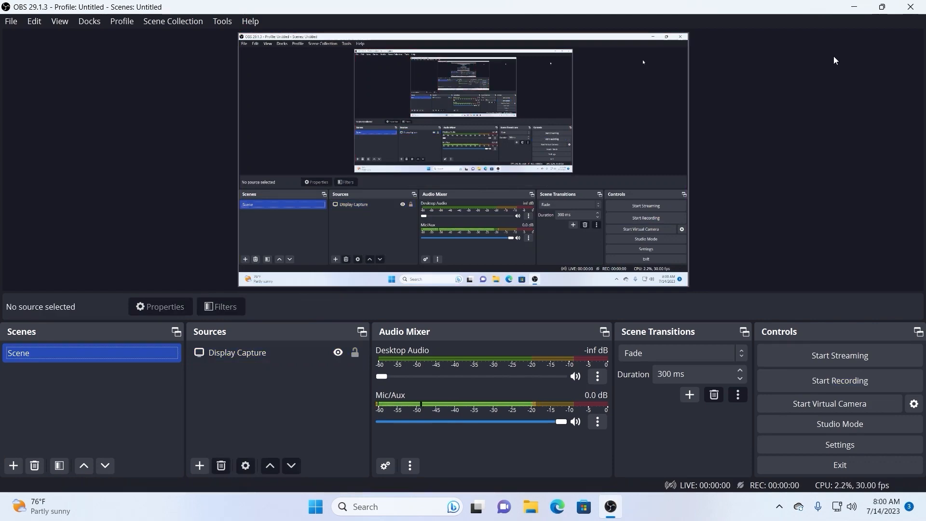
{"action": "left_click", "coordinate": [911, 6]}
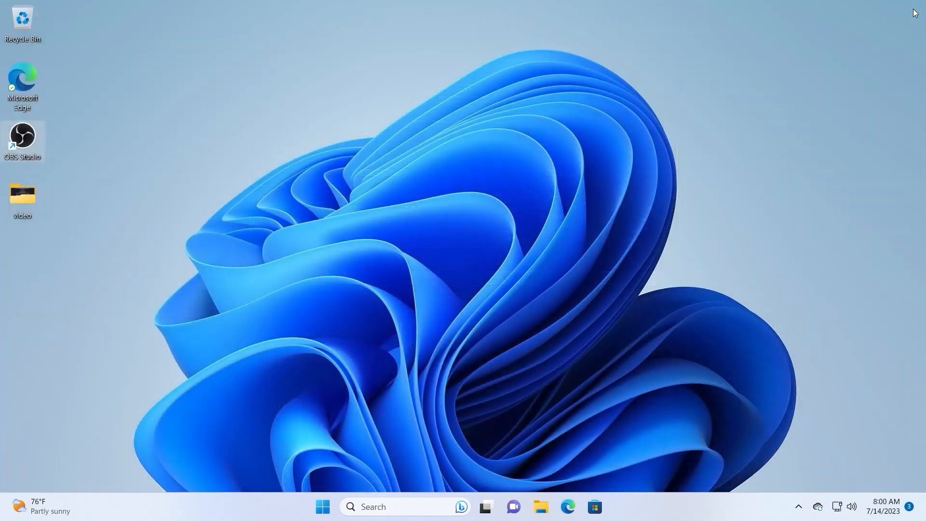
{"action": "double_click", "coordinate": [18, 194]}
- Examine the recorded file's detailed properties, checking its frame width, frame height and data rate
{"action": "left_click", "coordinate": [272, 195]}
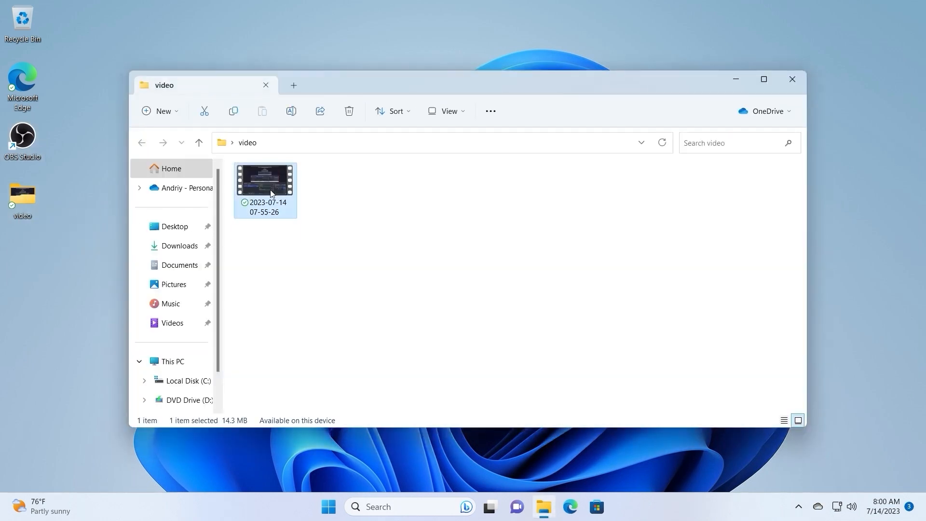
{"action": "right_click", "coordinate": [269, 185]}
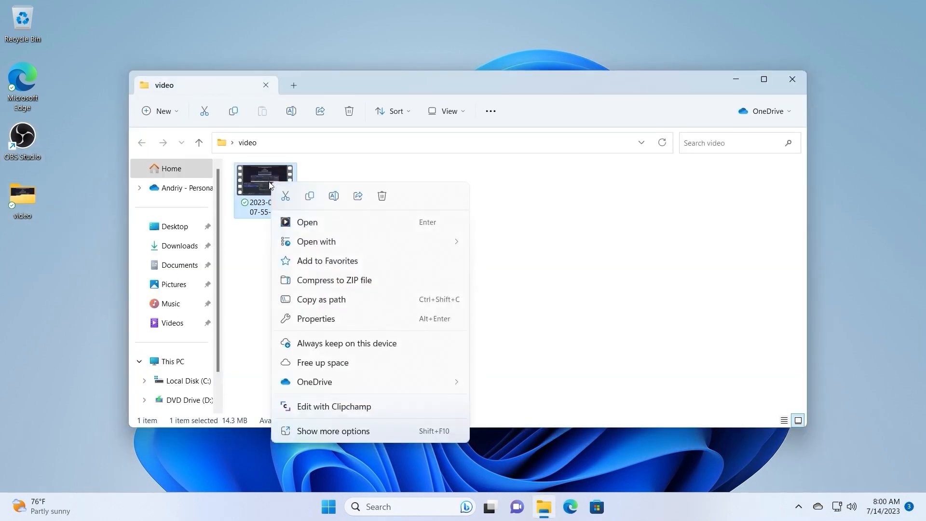
{"action": "left_click", "coordinate": [336, 432]}
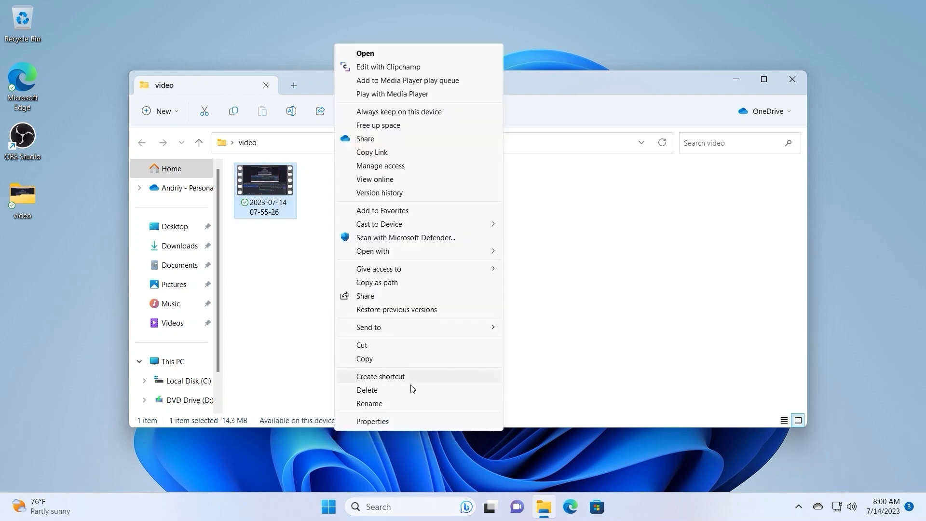
{"action": "left_click", "coordinate": [382, 421]}
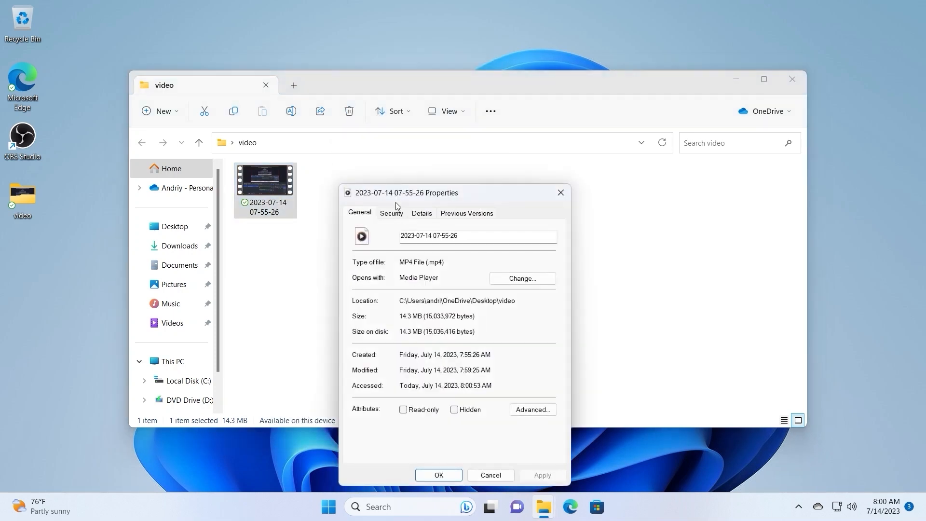
{"action": "left_click", "coordinate": [427, 215]}
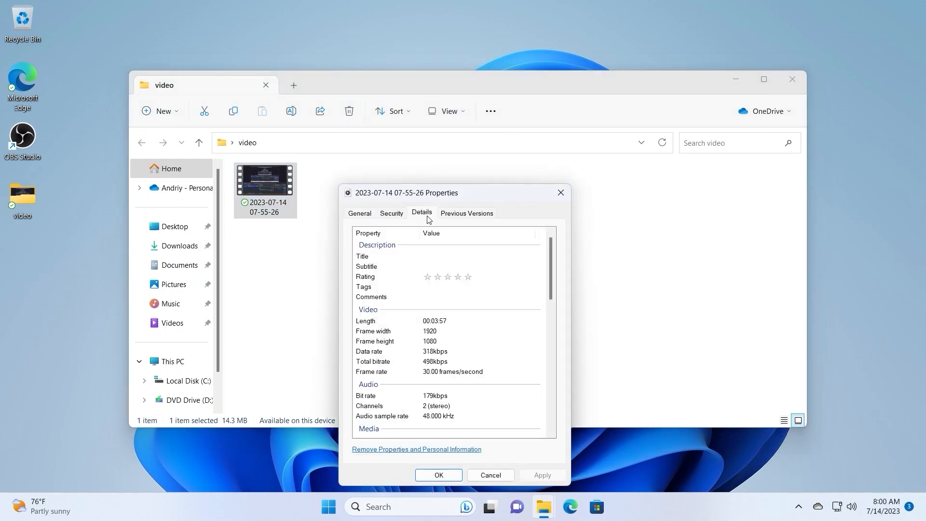
{"action": "left_click", "coordinate": [430, 332]}
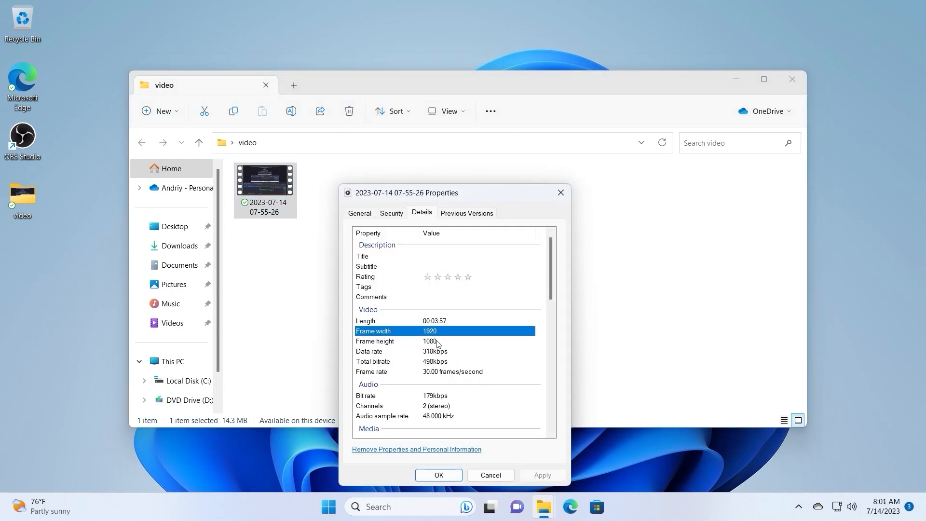
{"action": "left_click", "coordinate": [436, 344]}
{"action": "key", "text": "Up"}
{"action": "left_click", "coordinate": [442, 351]}
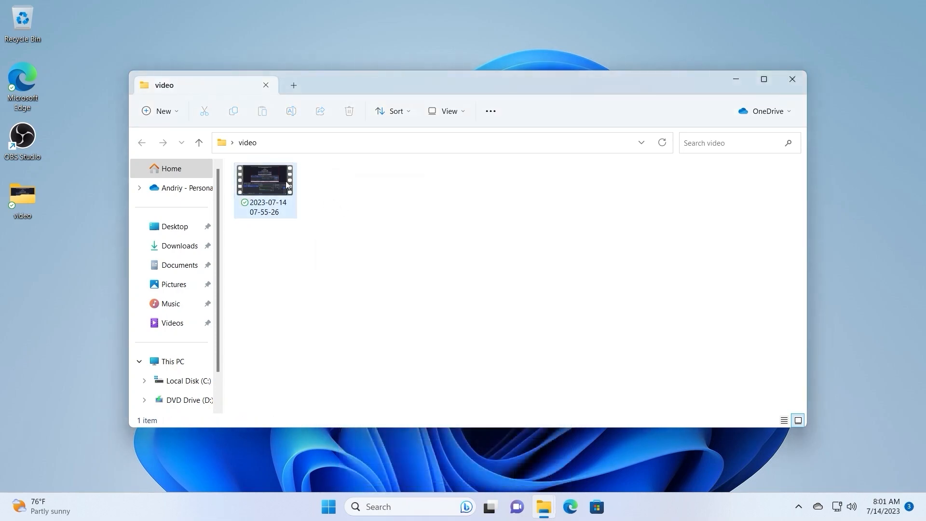
- Open the recorded video from the video folder in Media Player
{"action": "left_click", "coordinate": [271, 180]}
{"action": "double_click", "coordinate": [271, 180]}
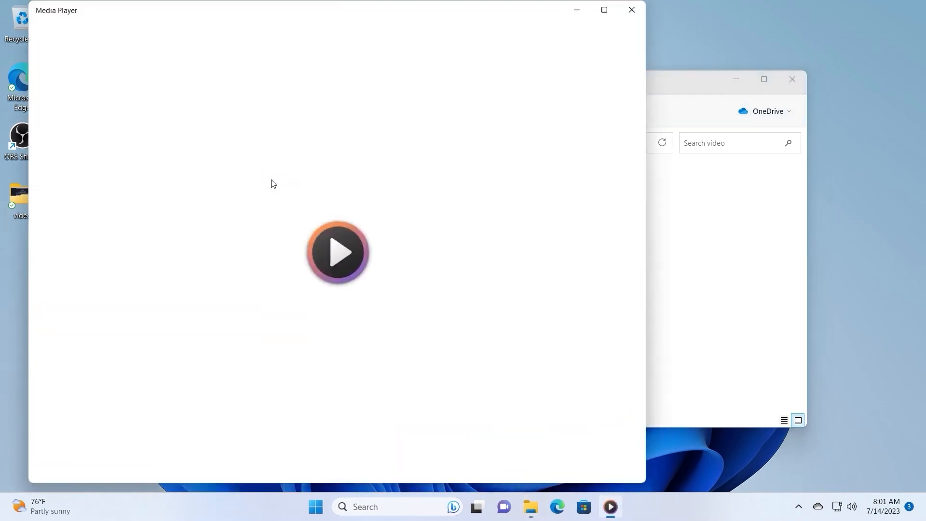